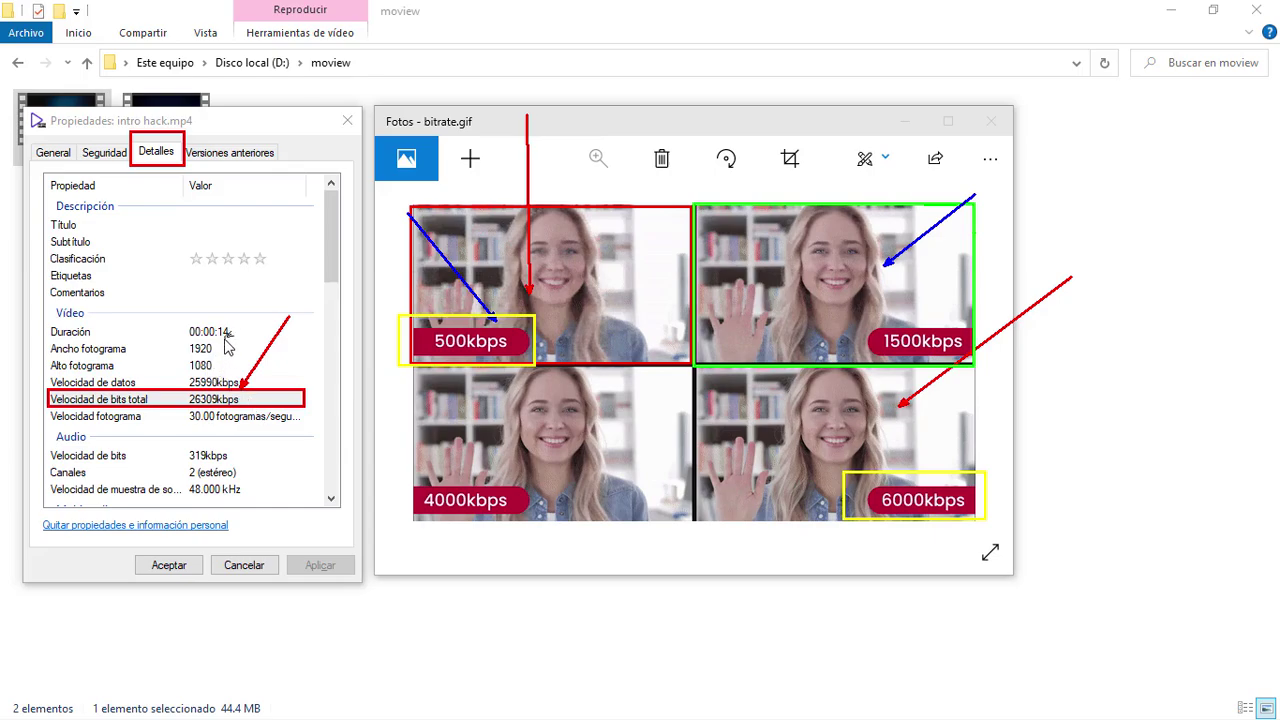
left_click_drag(232, 334, 214, 363)
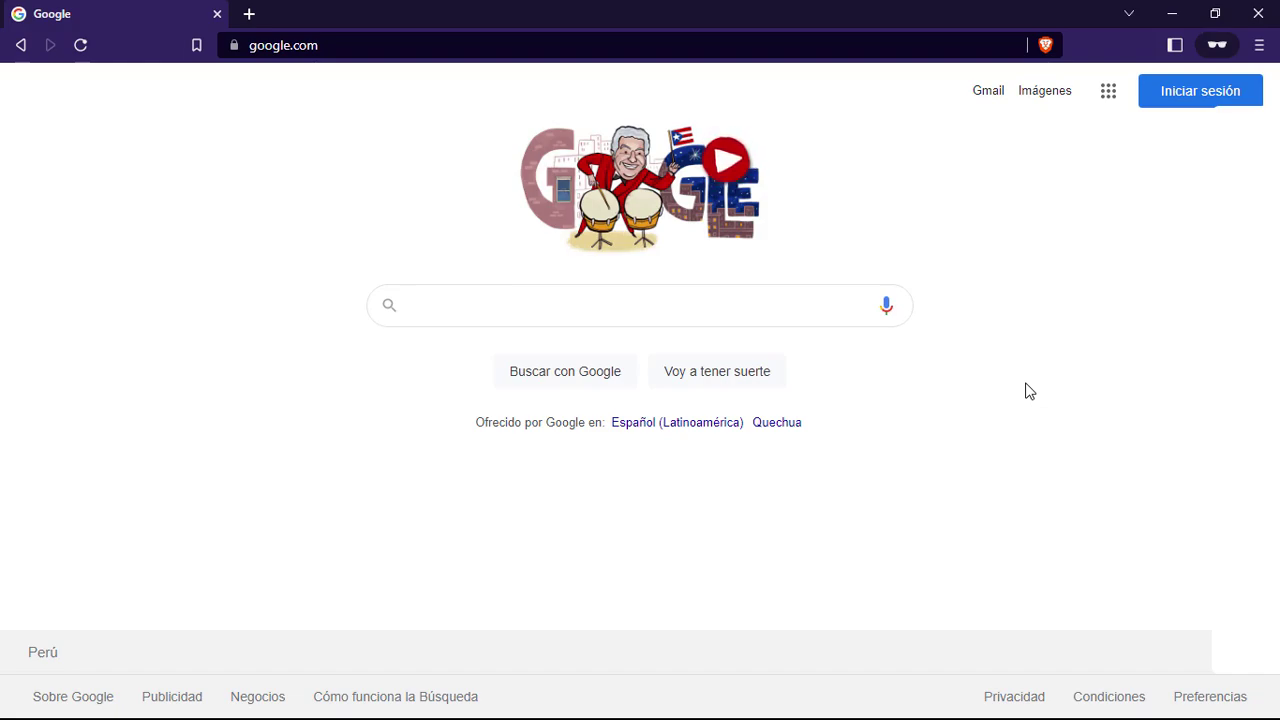
- Search Google for handbrake and open the Downloads page of the official HandBrake site
type("handbr")
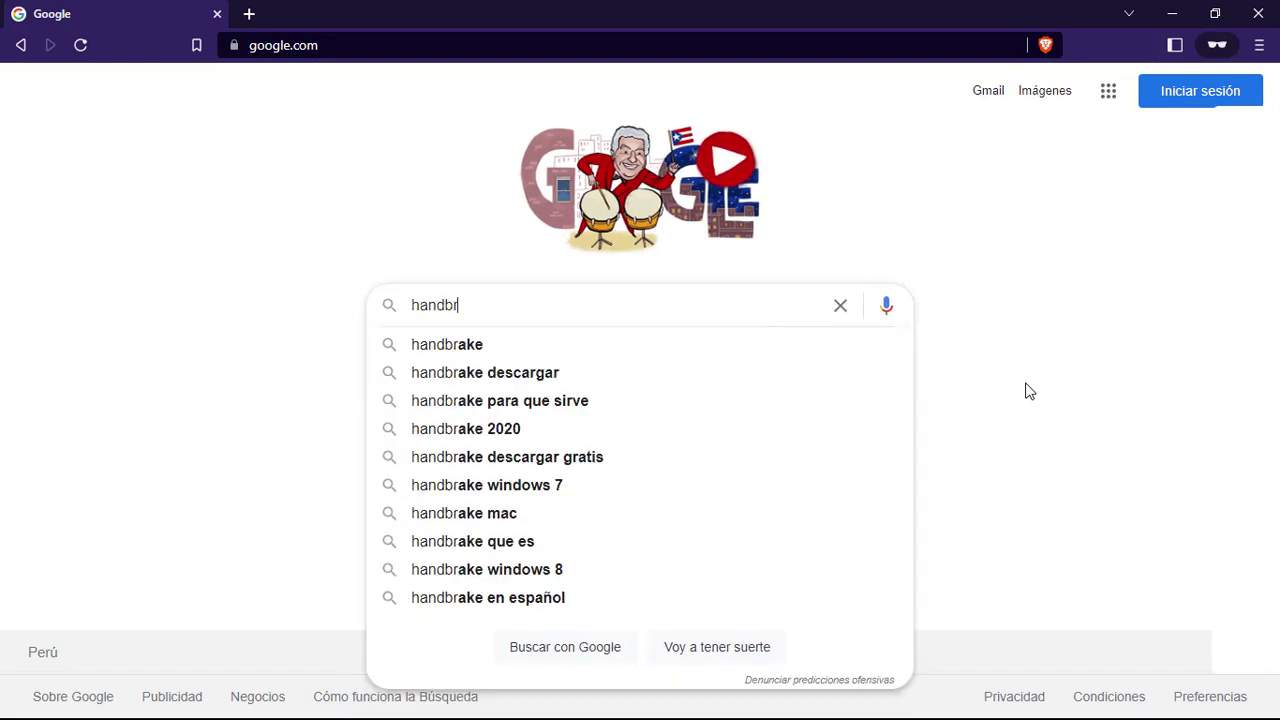
type("ake")
key("Return")
left_click_drag(170, 330, 566, 407)
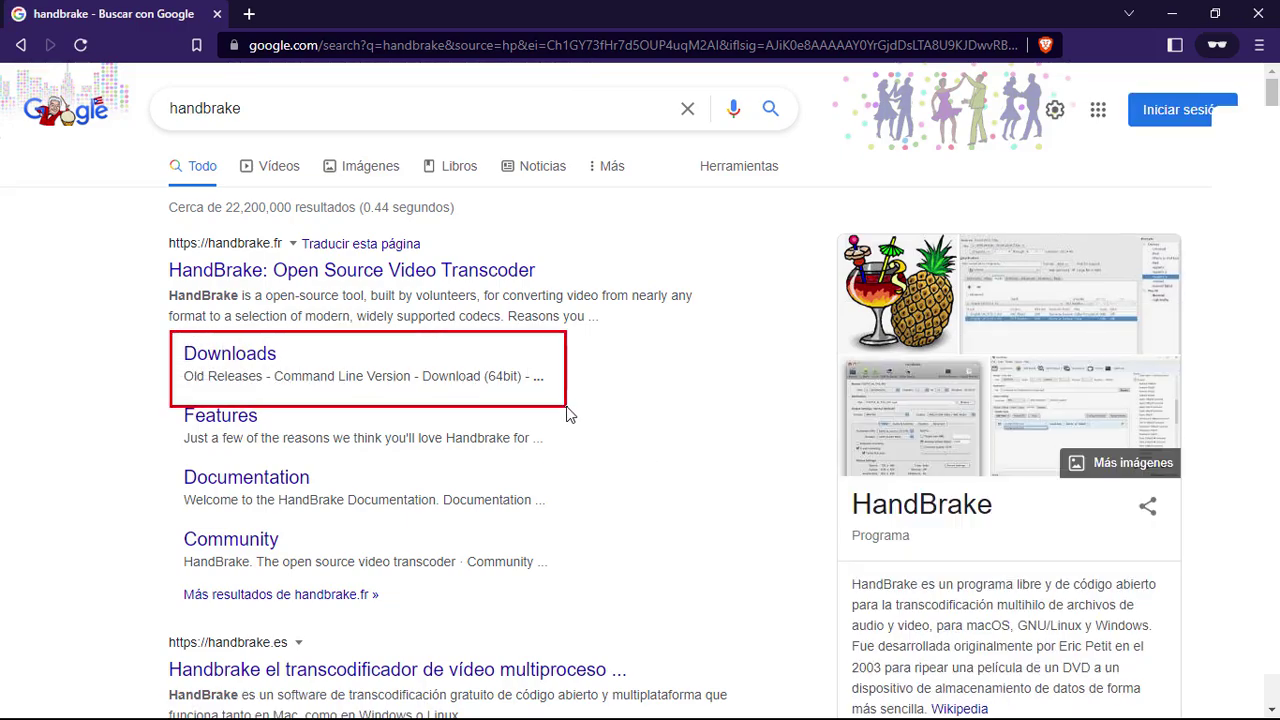
left_click(251, 364)
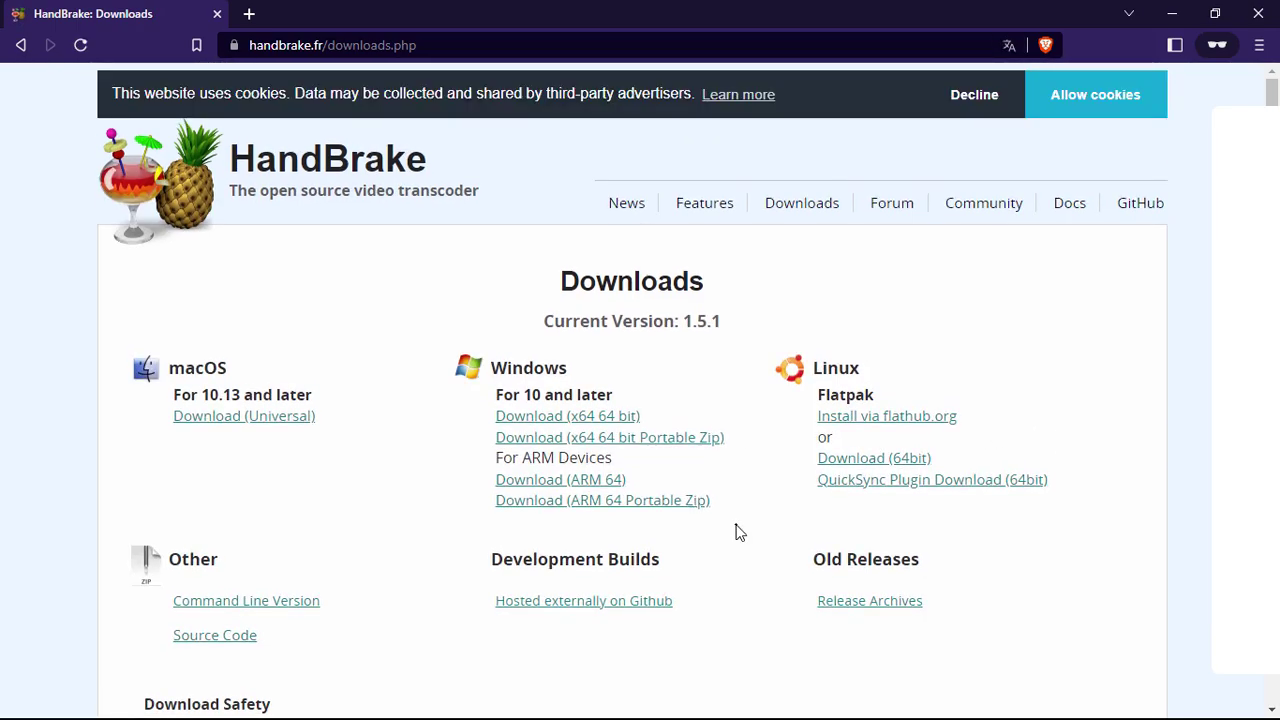
- Download the x64 64 bit Windows installer of HandBrake and locate it in the tools folder
mouse_move(443, 335)
left_mouse_down()
mouse_move(677, 506)
mouse_move(749, 519)
left_mouse_up()
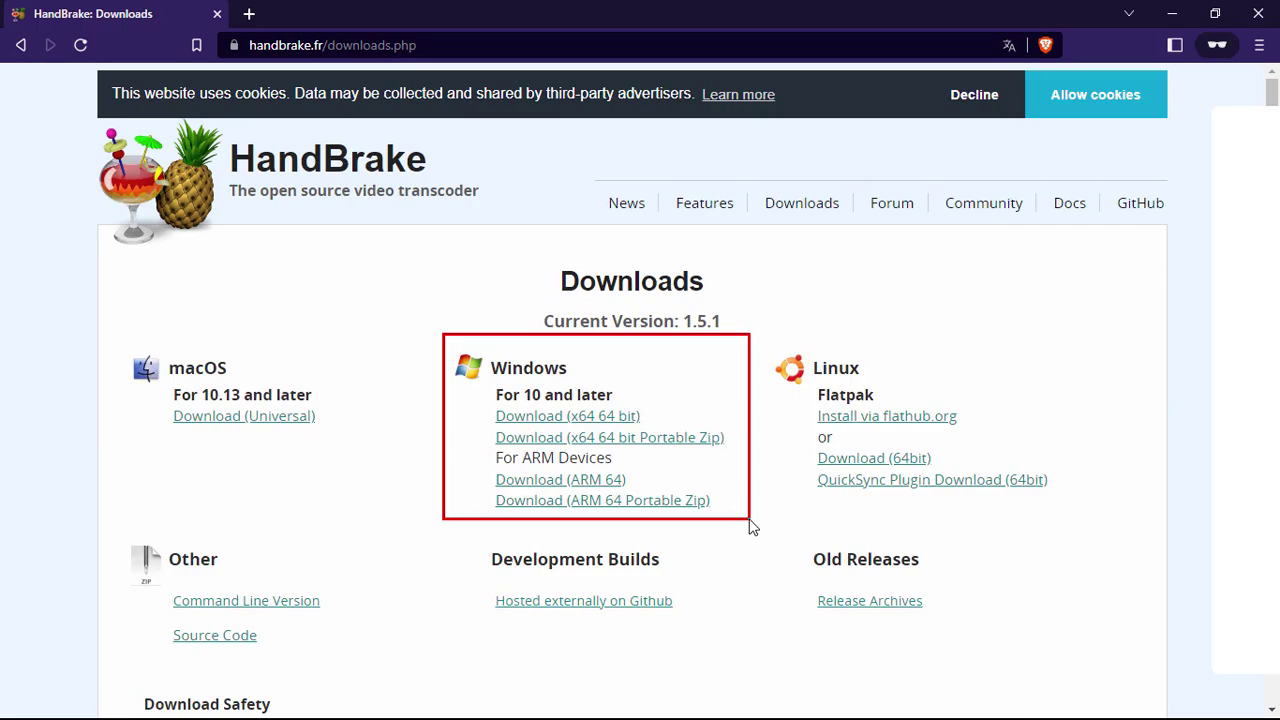
left_click_drag(730, 337, 645, 413)
left_click(638, 420)
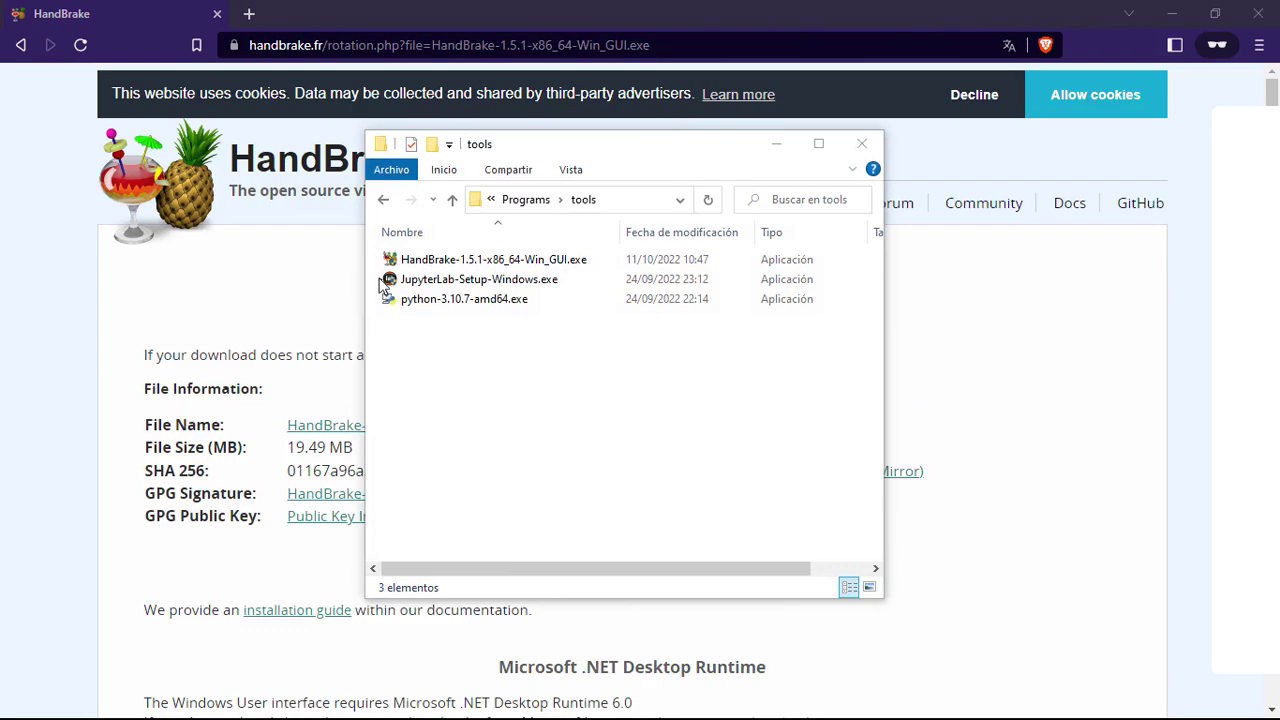
left_click_drag(378, 241, 605, 271)
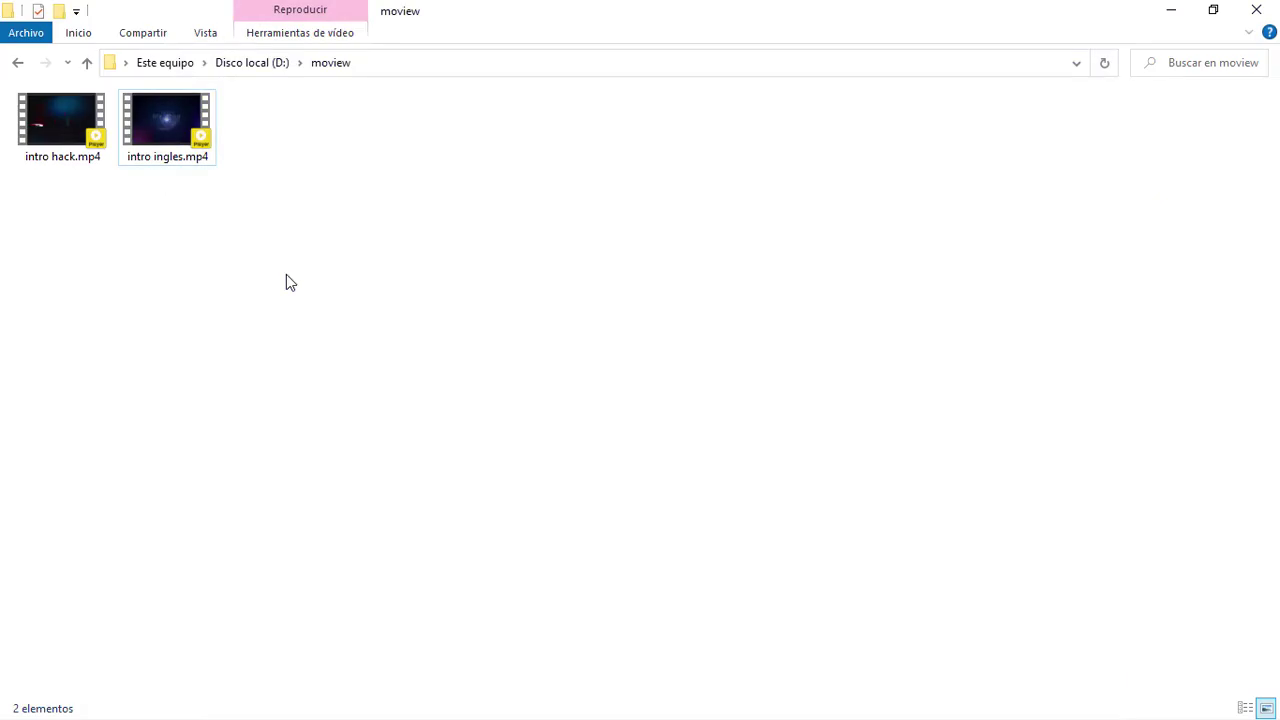
- Check the file size and total bitrate of intro ingles.mp4 in its file properties
left_click(165, 126)
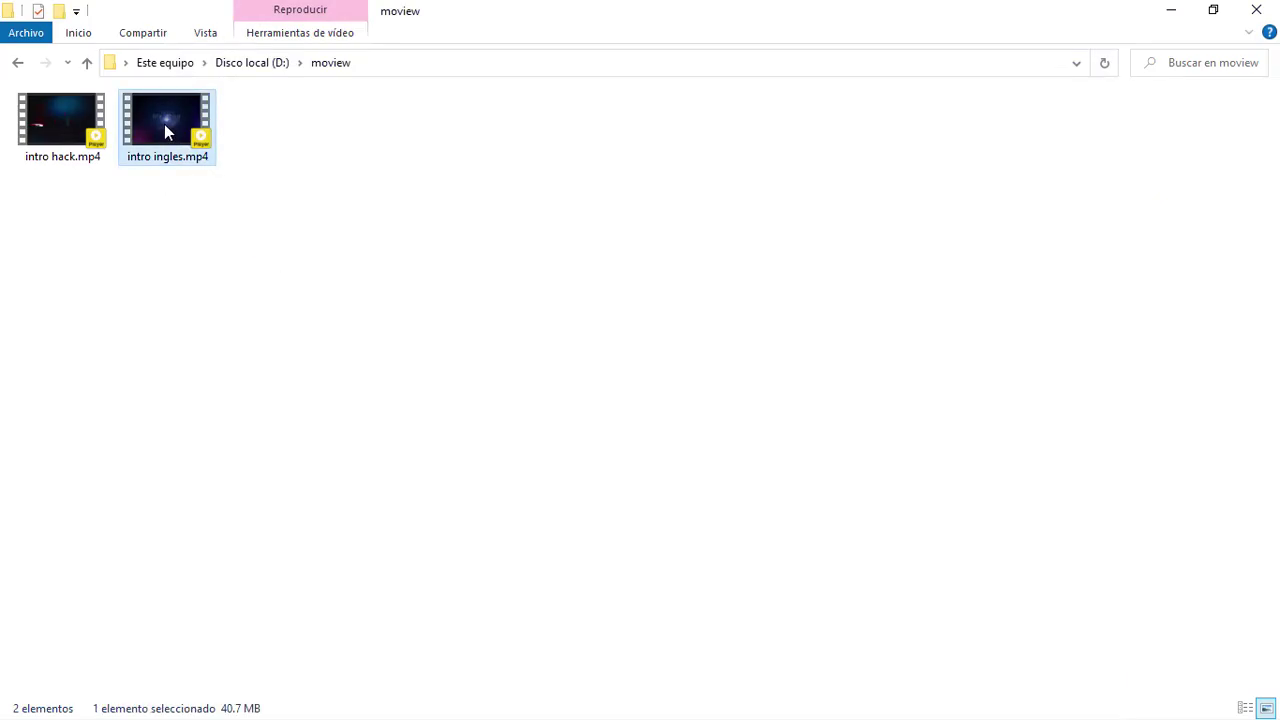
right_click(165, 130)
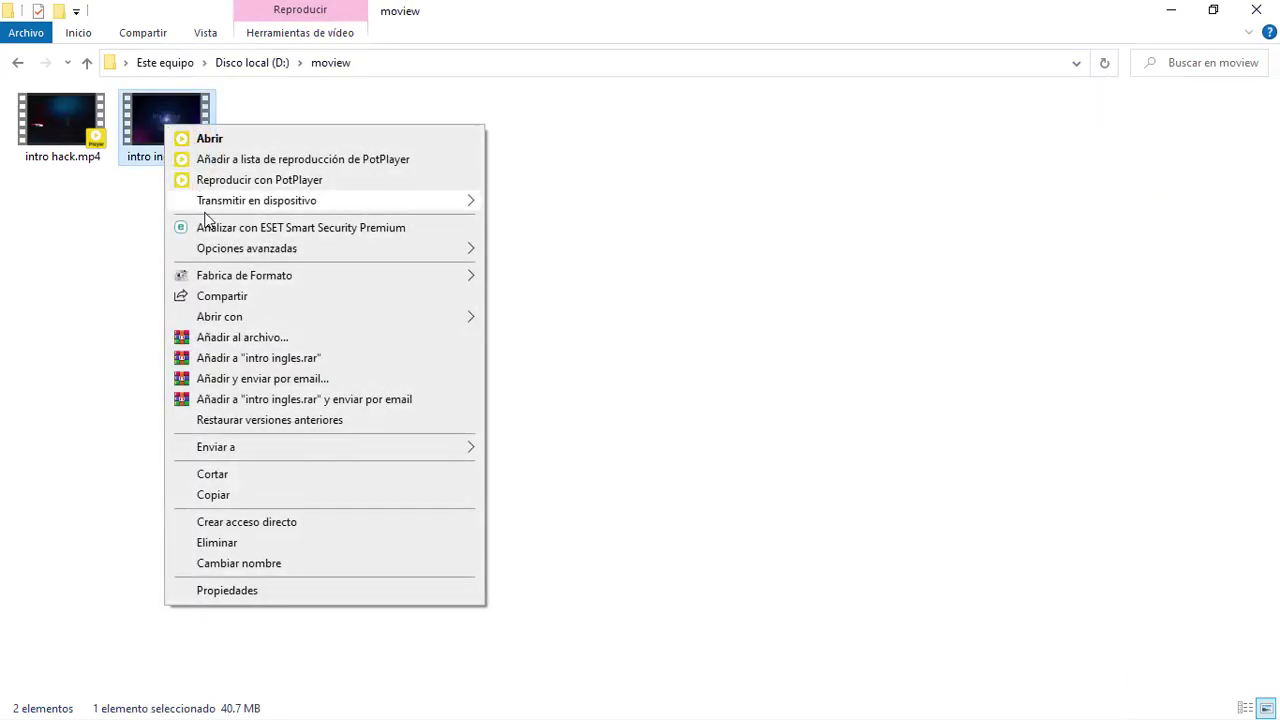
left_click(239, 591)
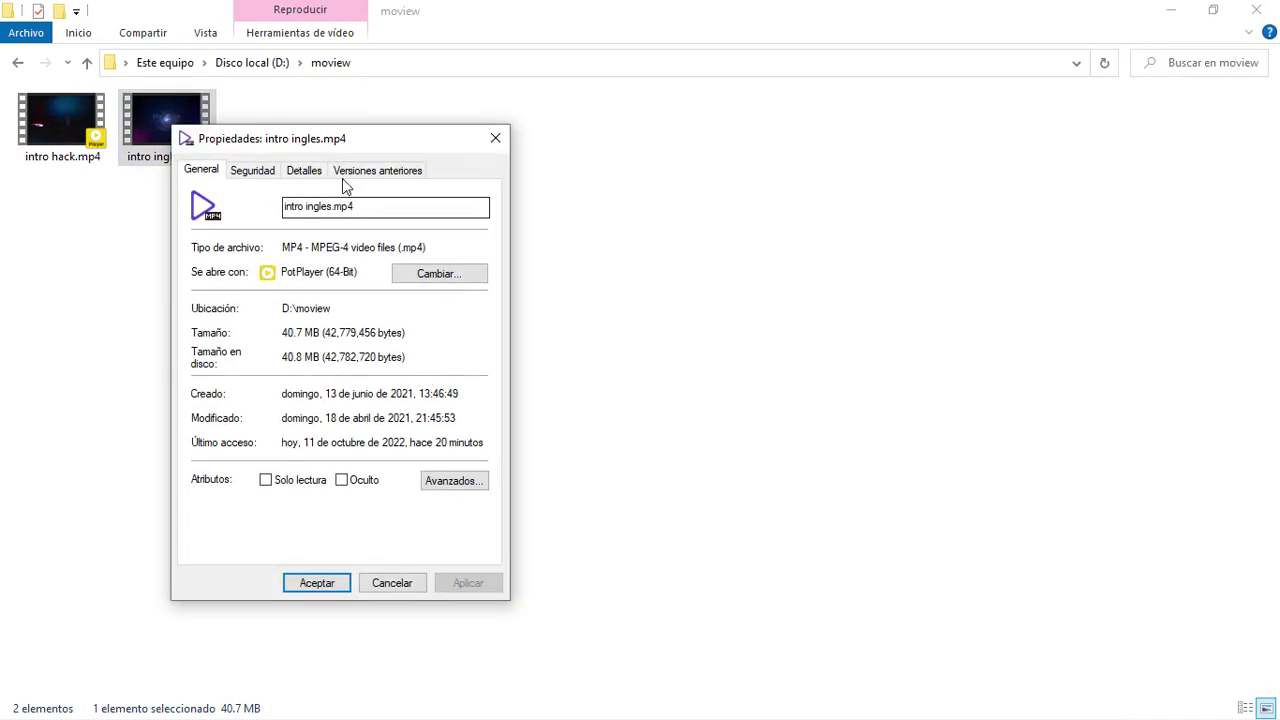
left_click_drag(347, 135, 504, 113)
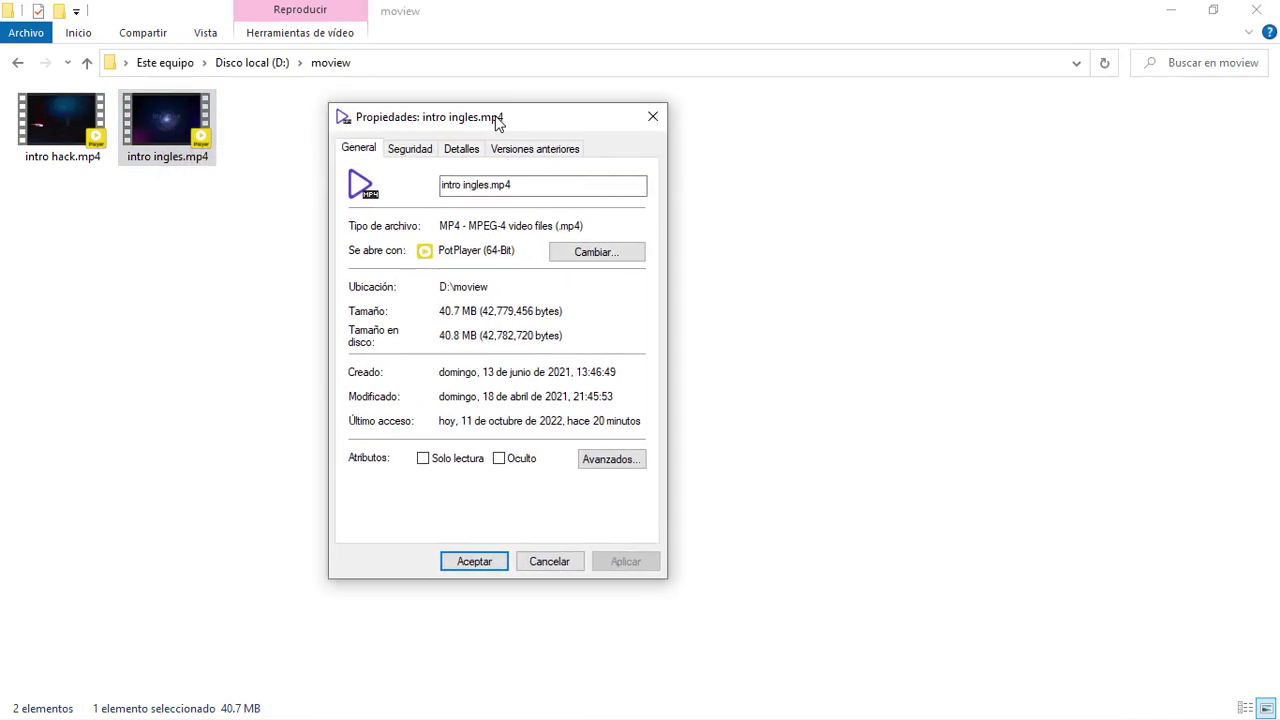
left_click(440, 305)
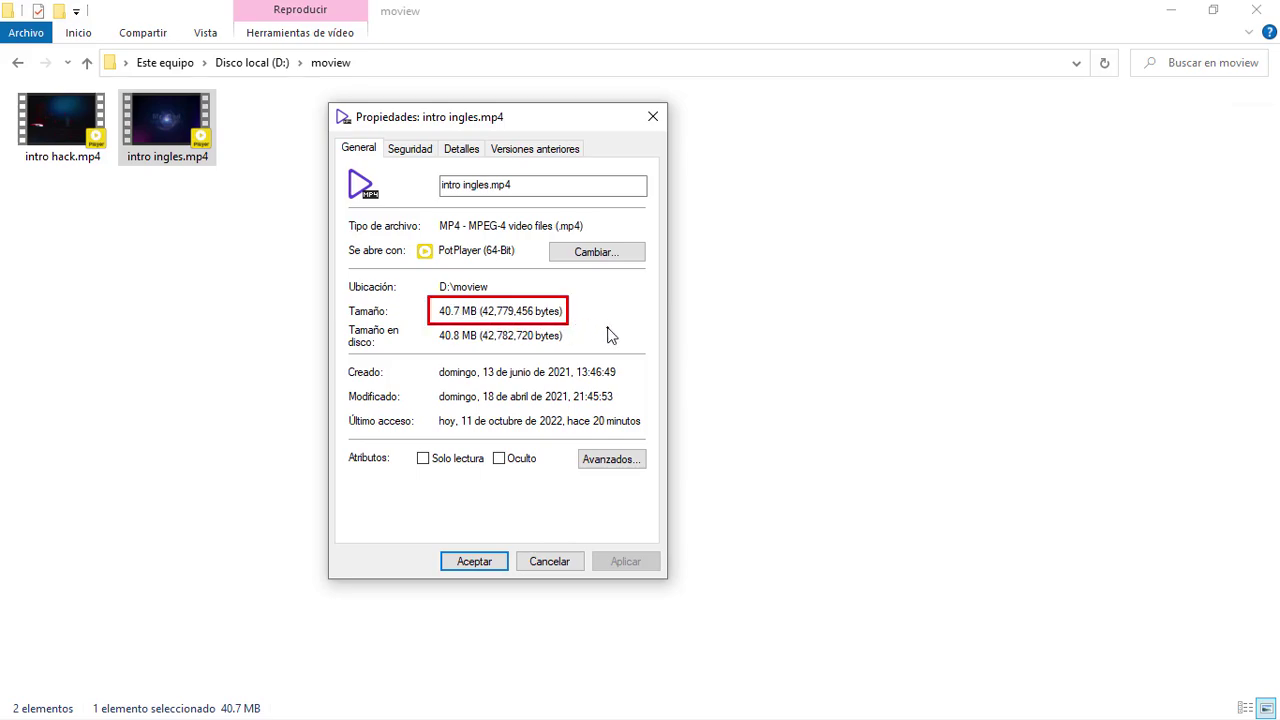
left_click(458, 150)
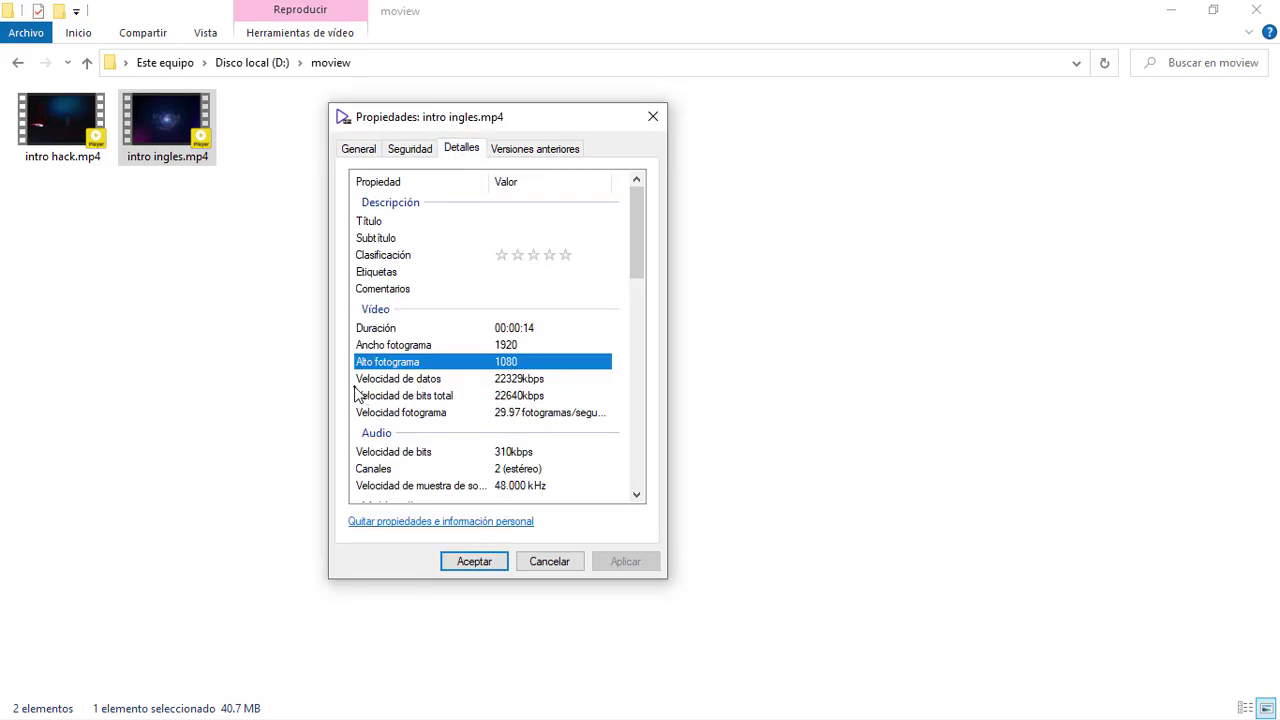
left_click_drag(354, 385, 558, 405)
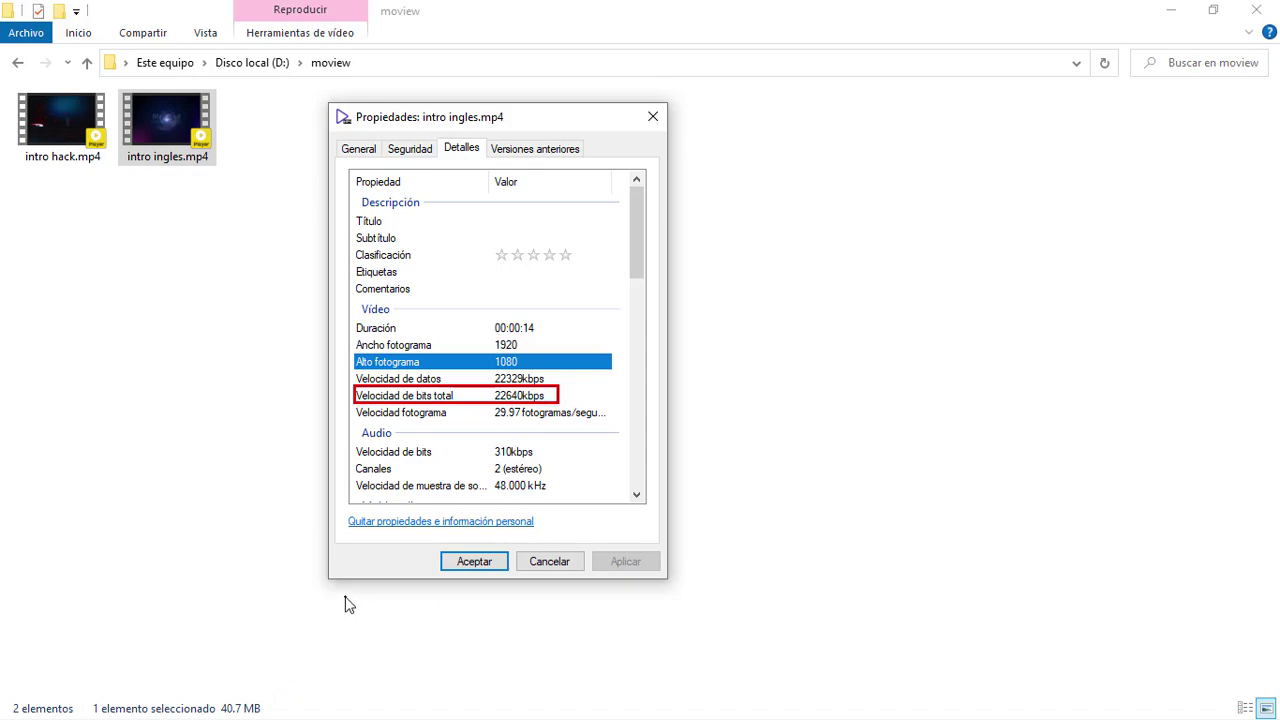
left_click(468, 570)
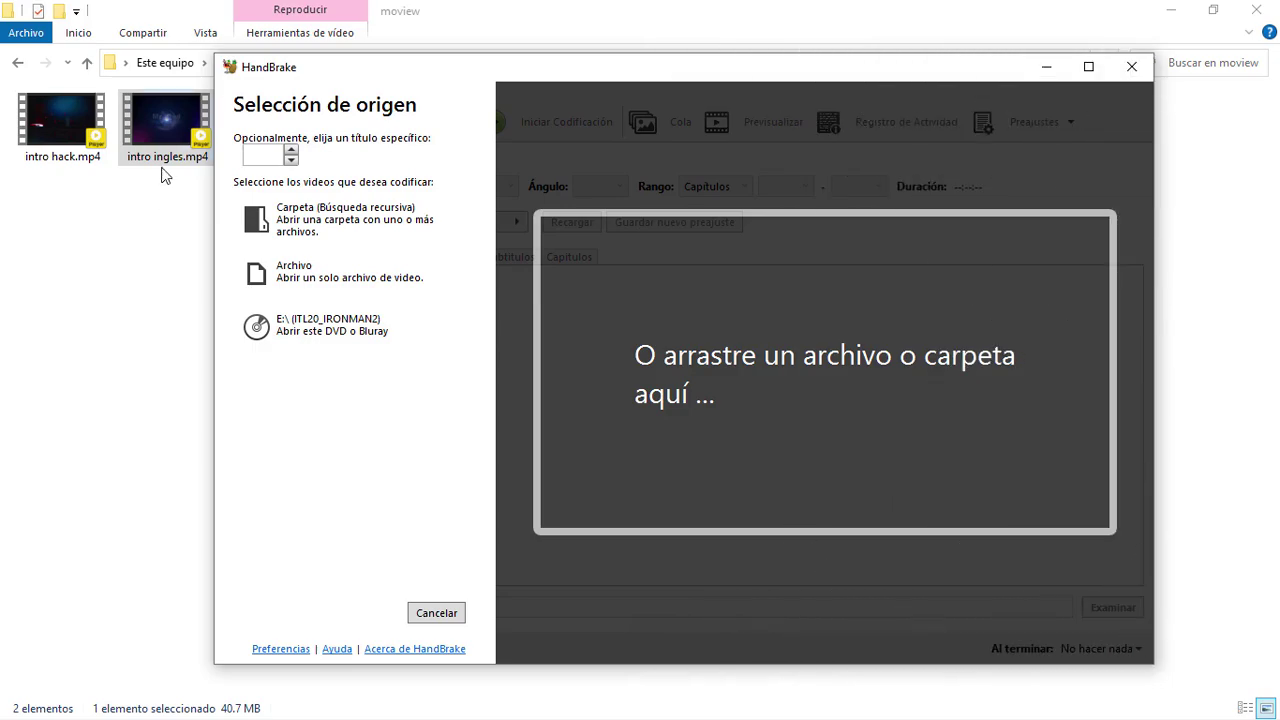
- Load intro ingles.mp4 into HandBrake as the source and review the video encoder options, keeping H.264 (x264)
left_click_drag(167, 128, 830, 368)
left_click_drag(797, 397, 797, 397)
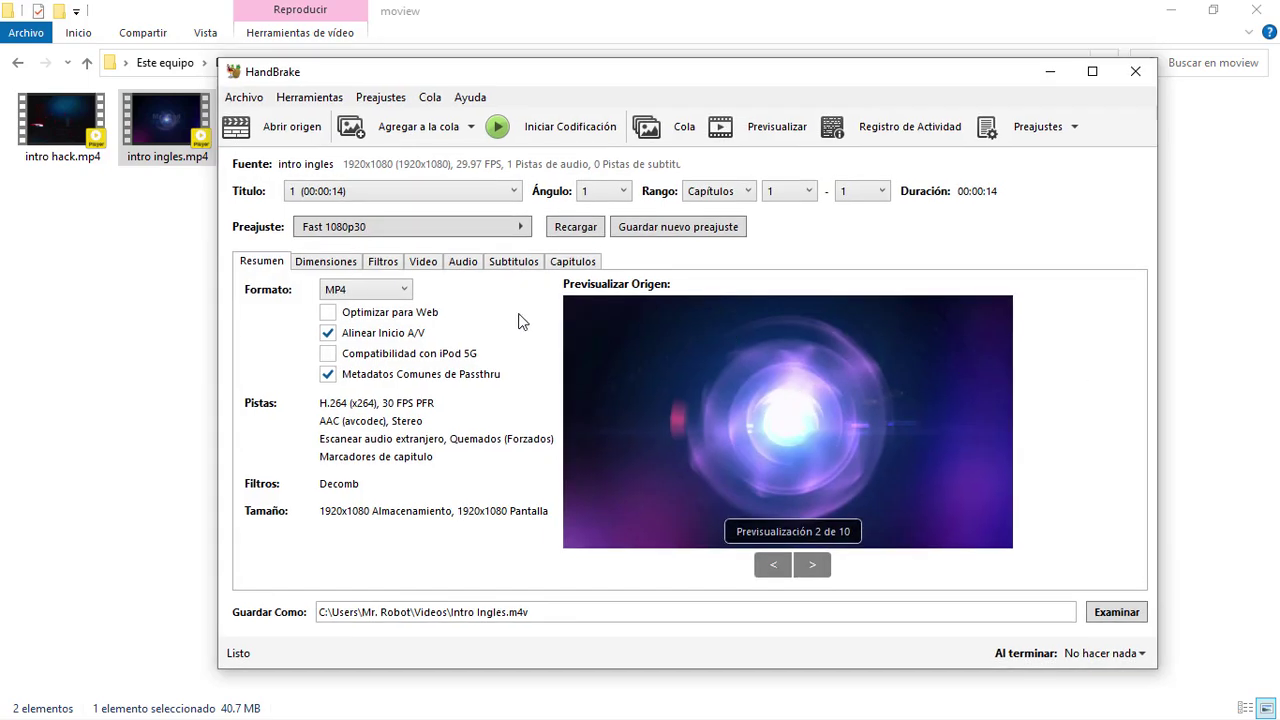
left_click(424, 262)
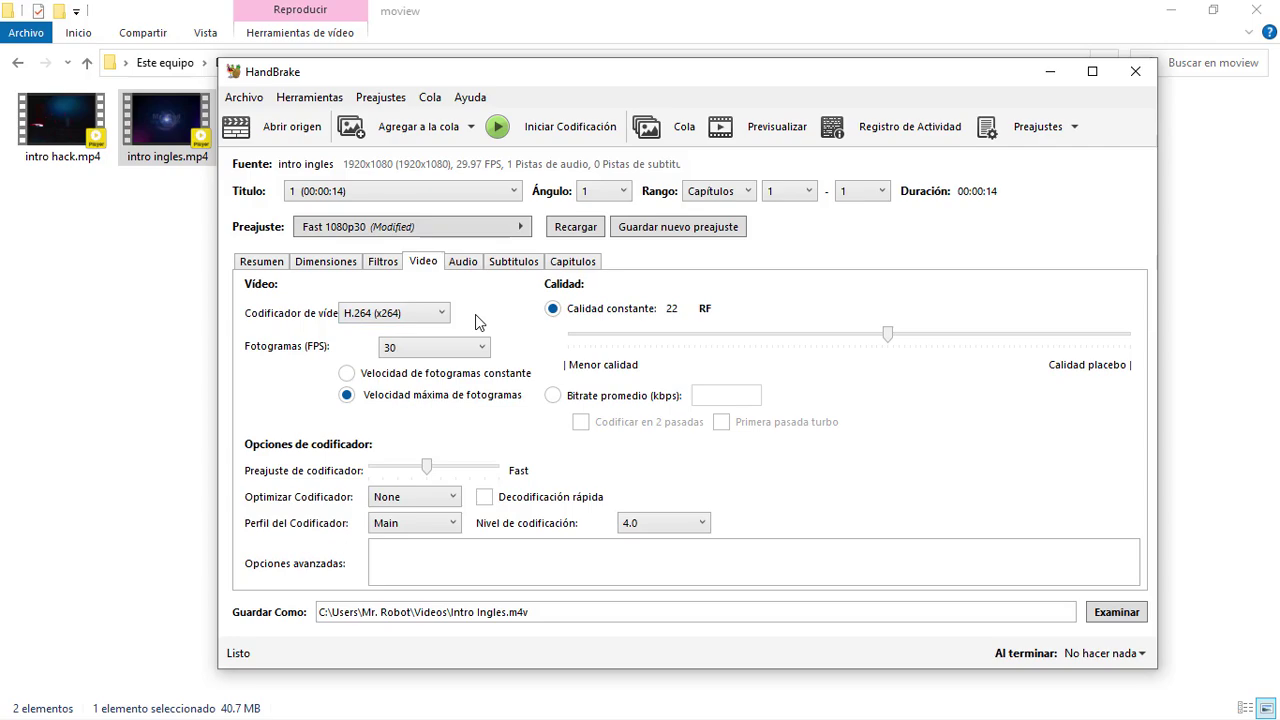
left_click(441, 313)
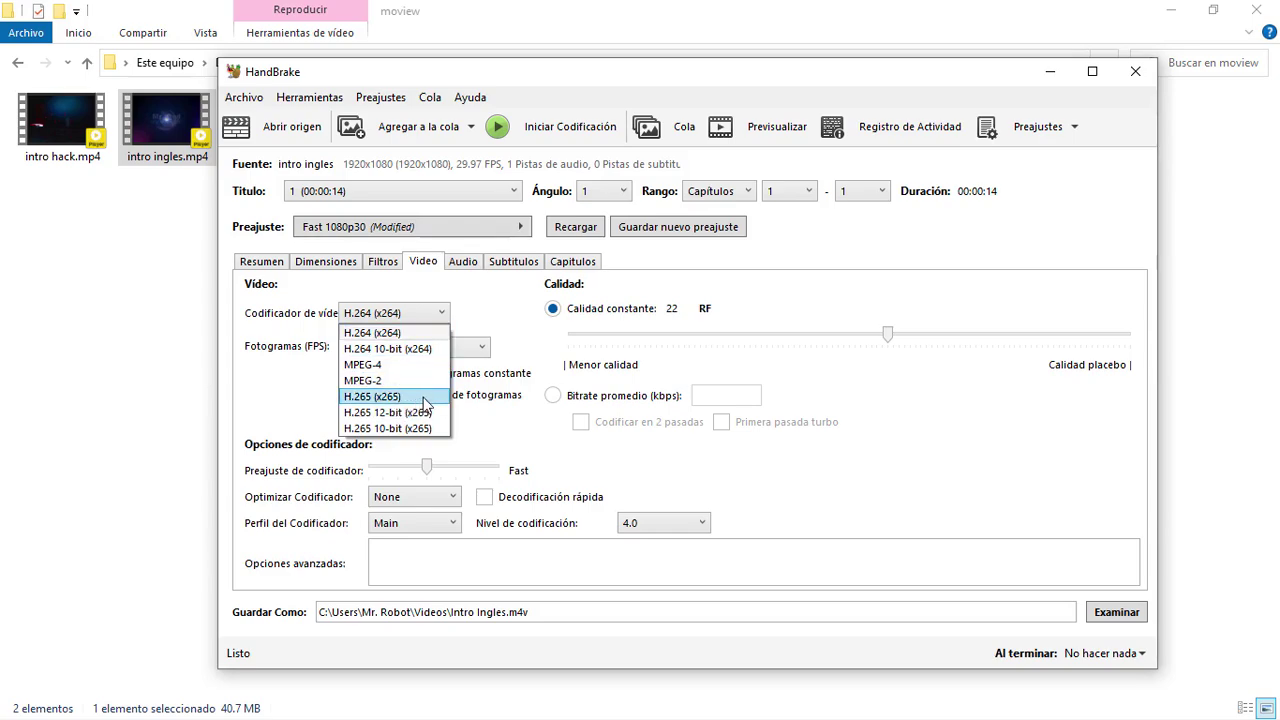
left_click(477, 314)
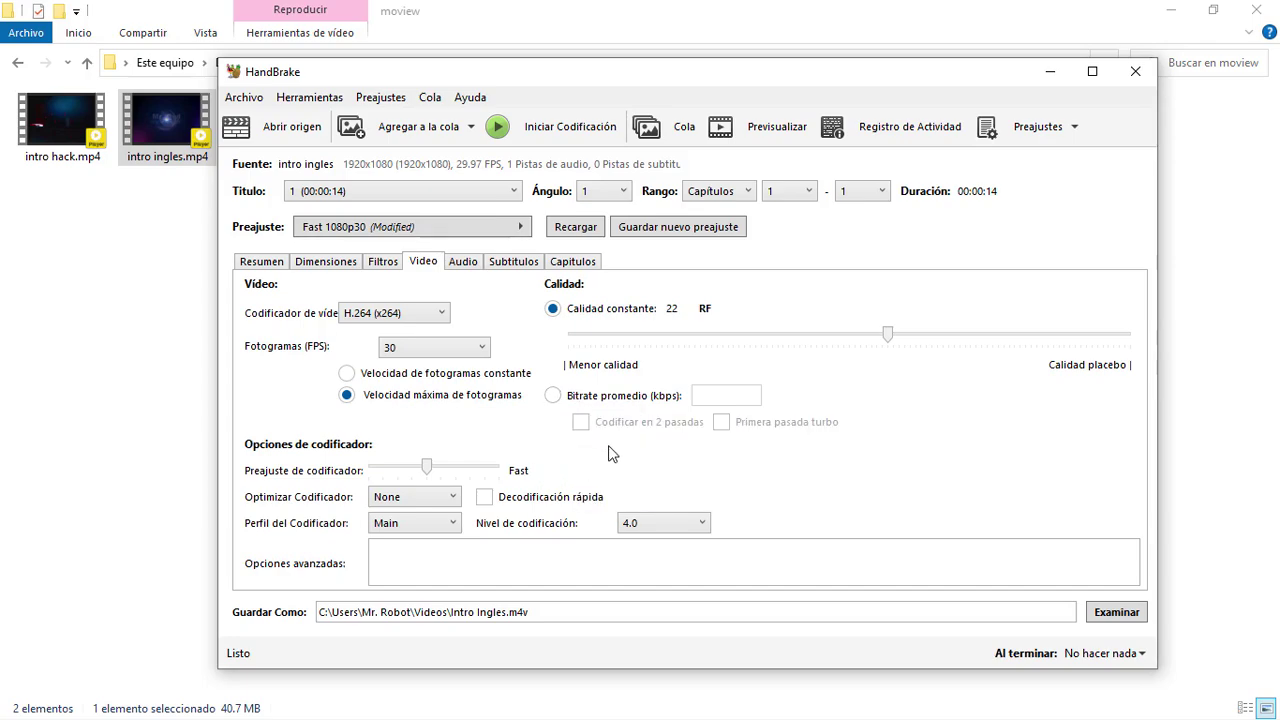
- Try an average bitrate of 4000 kbps, checking the total bitrate of intro ingles.mp4 in its file details
left_click(553, 395)
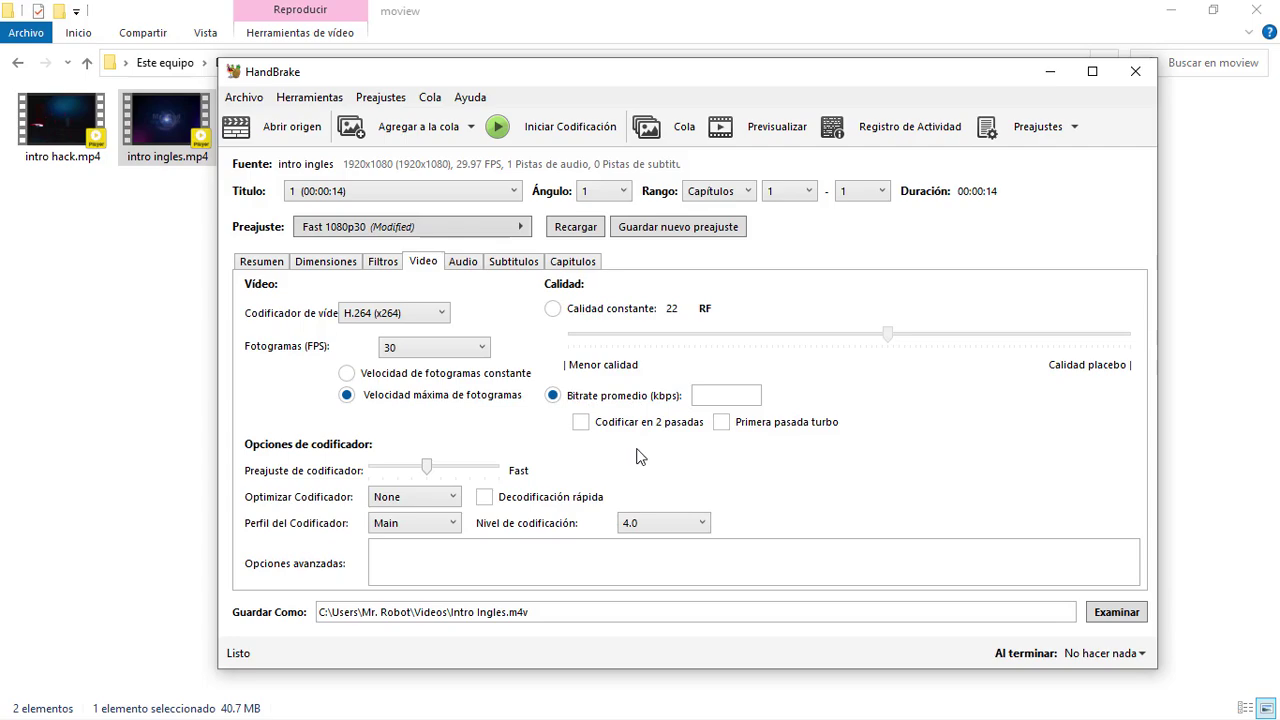
left_click(714, 396)
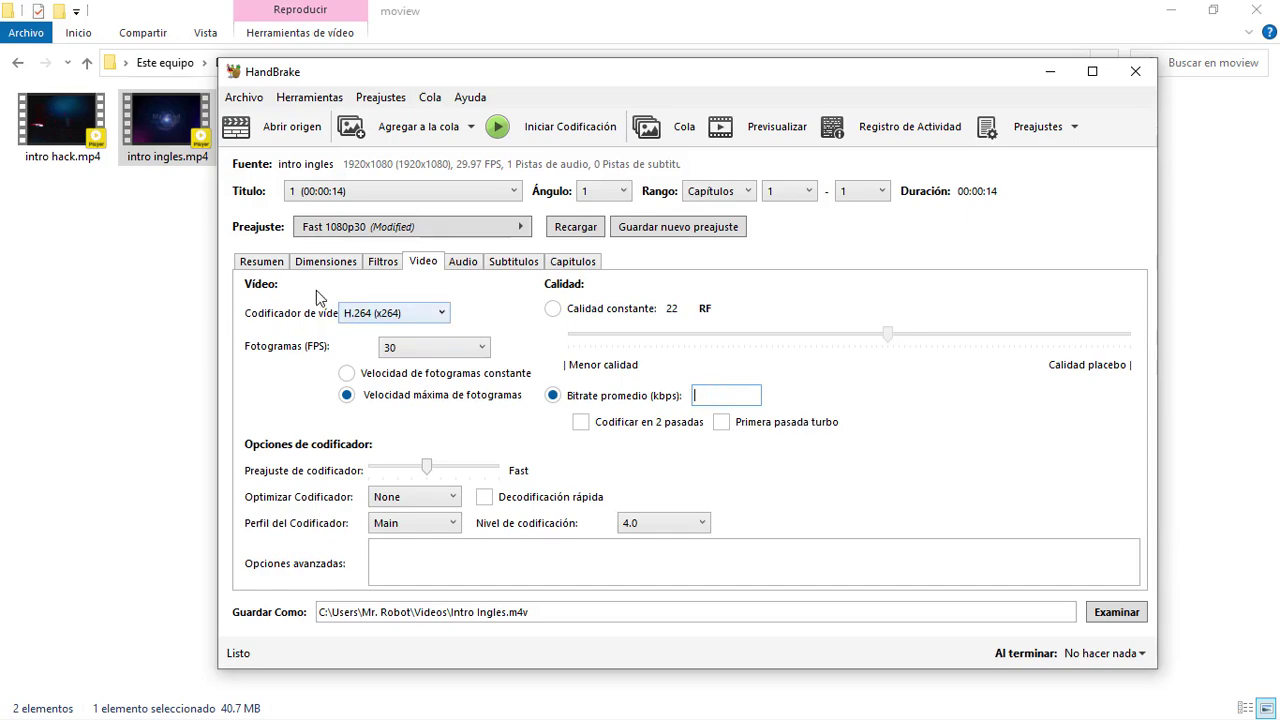
left_click(159, 120)
right_click(159, 120)
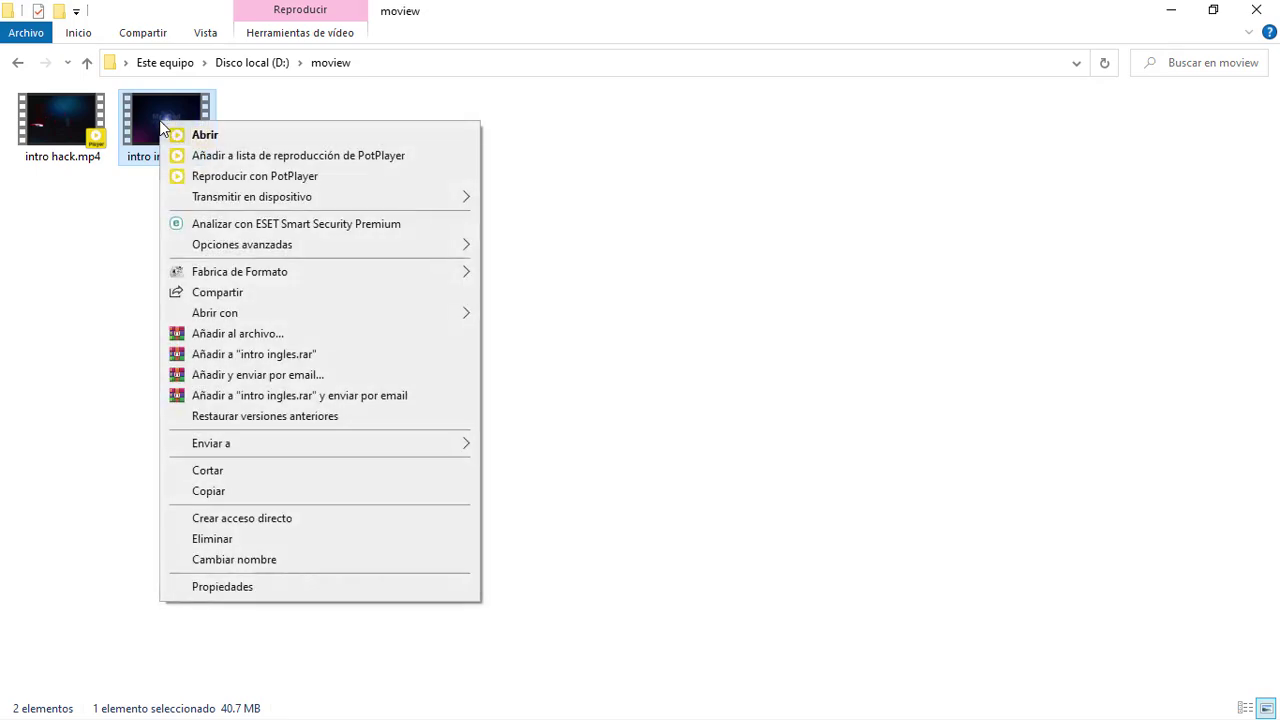
left_click(255, 586)
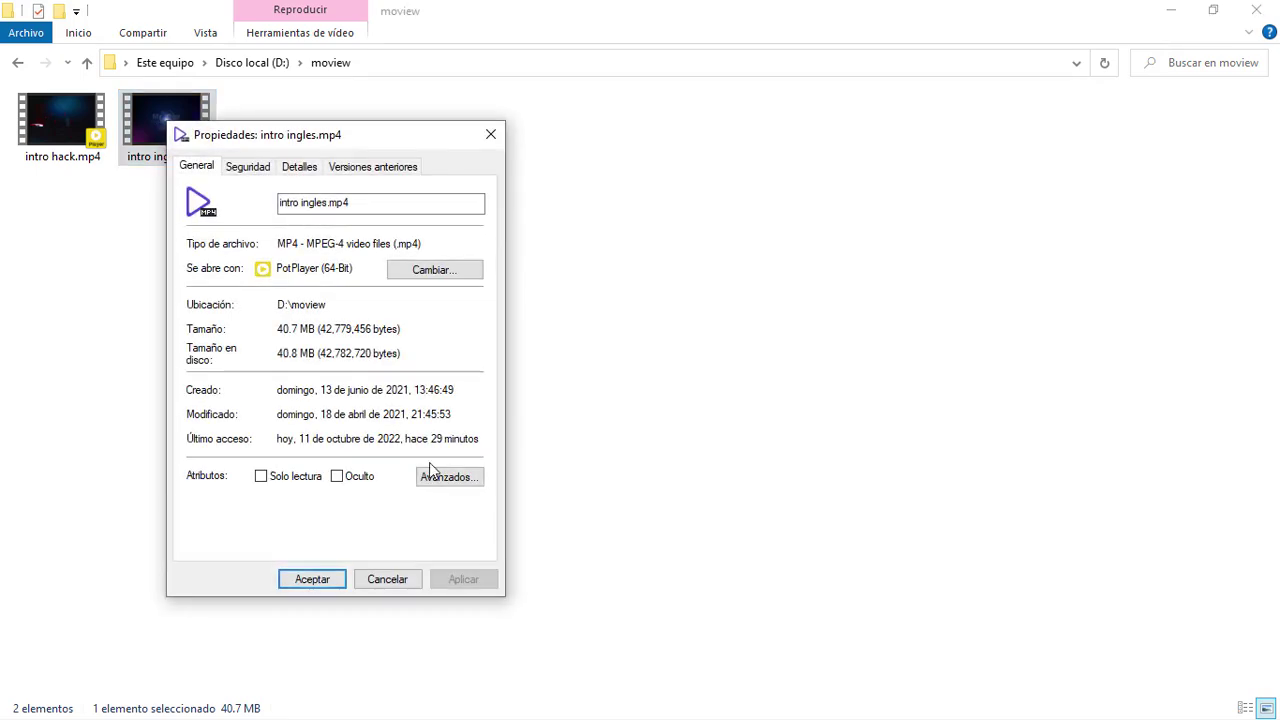
left_click(300, 168)
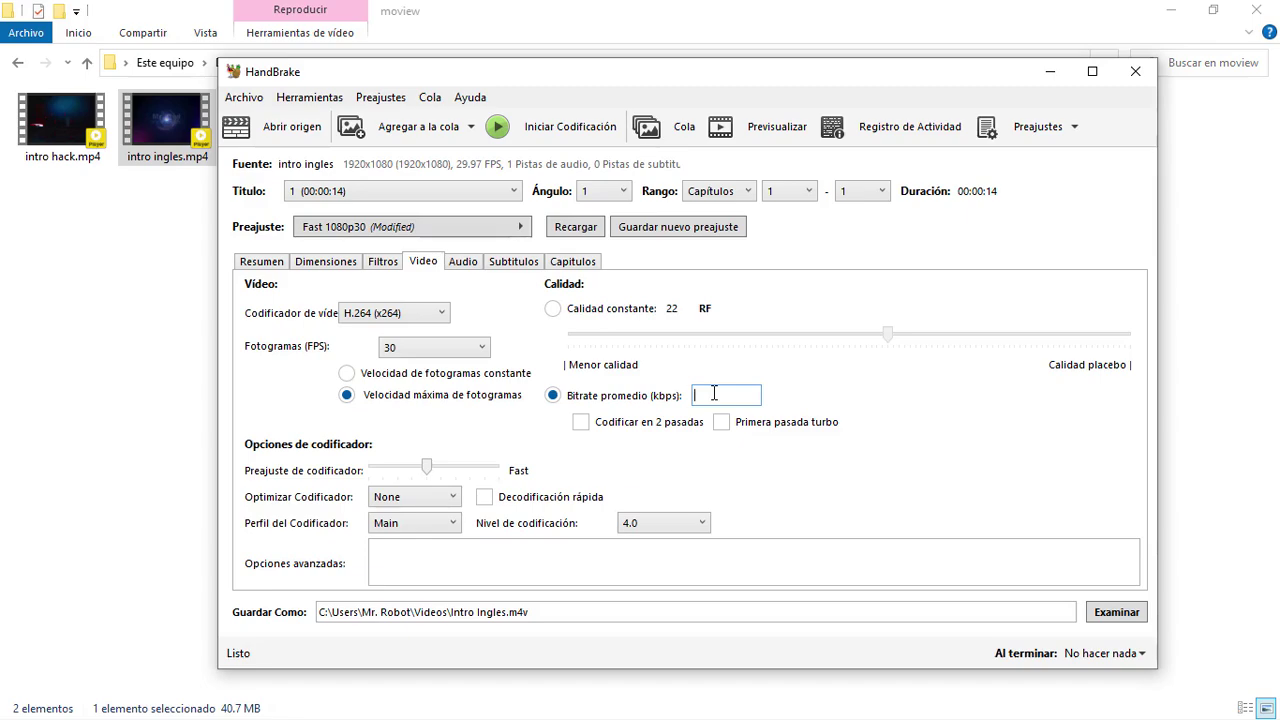
type("4000")
- Switch the quality mode to constant quality and reapply the default Fast 1080p30 preset
left_click(553, 310)
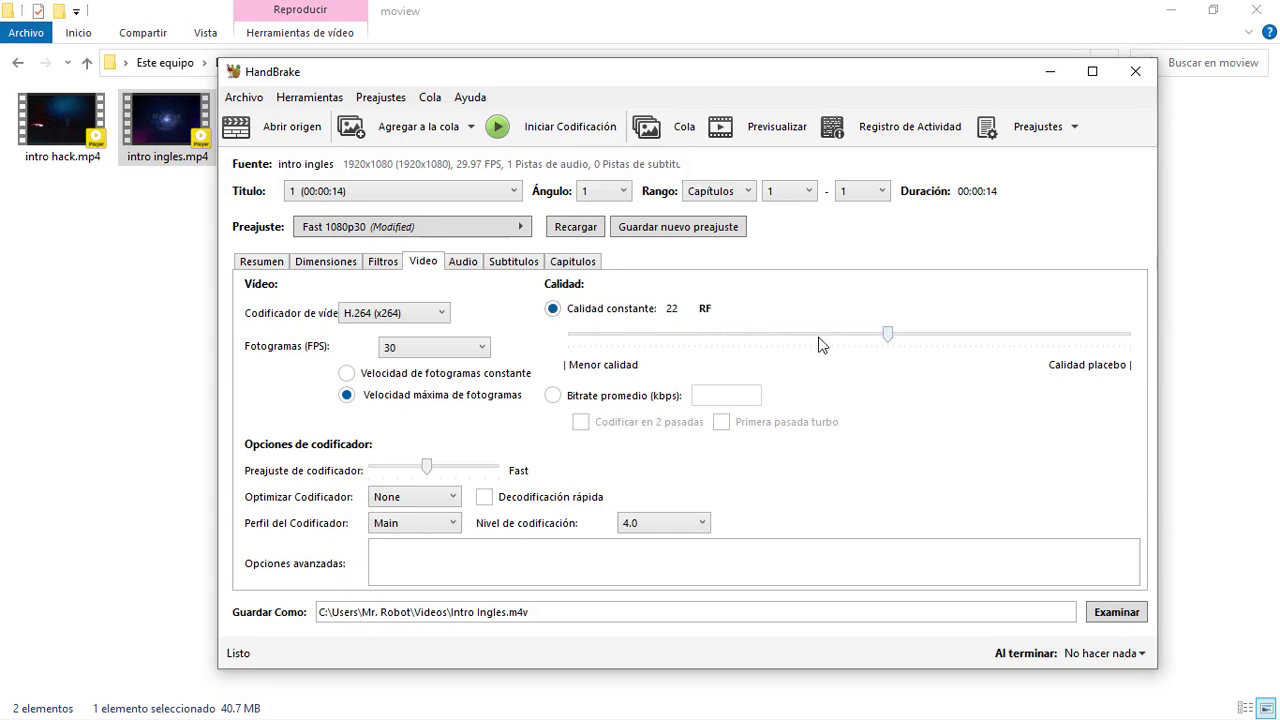
mouse_move(817, 346)
mouse_move(886, 340)
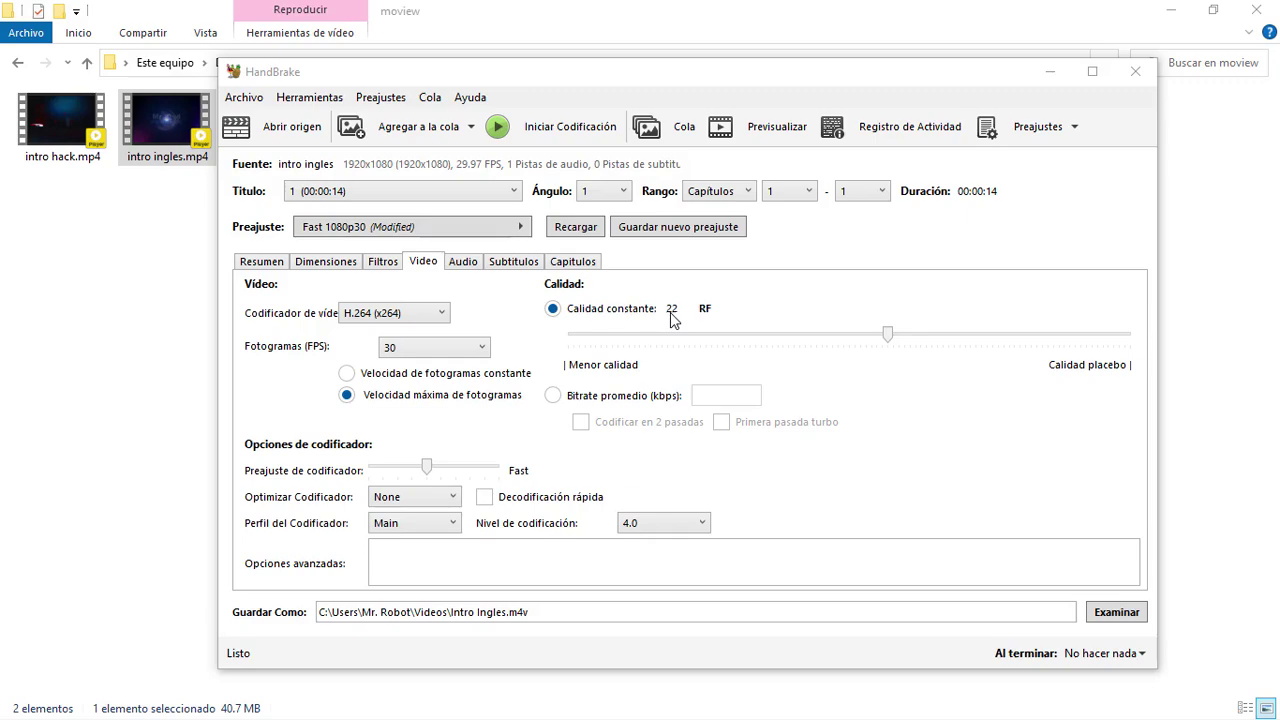
left_click(428, 236)
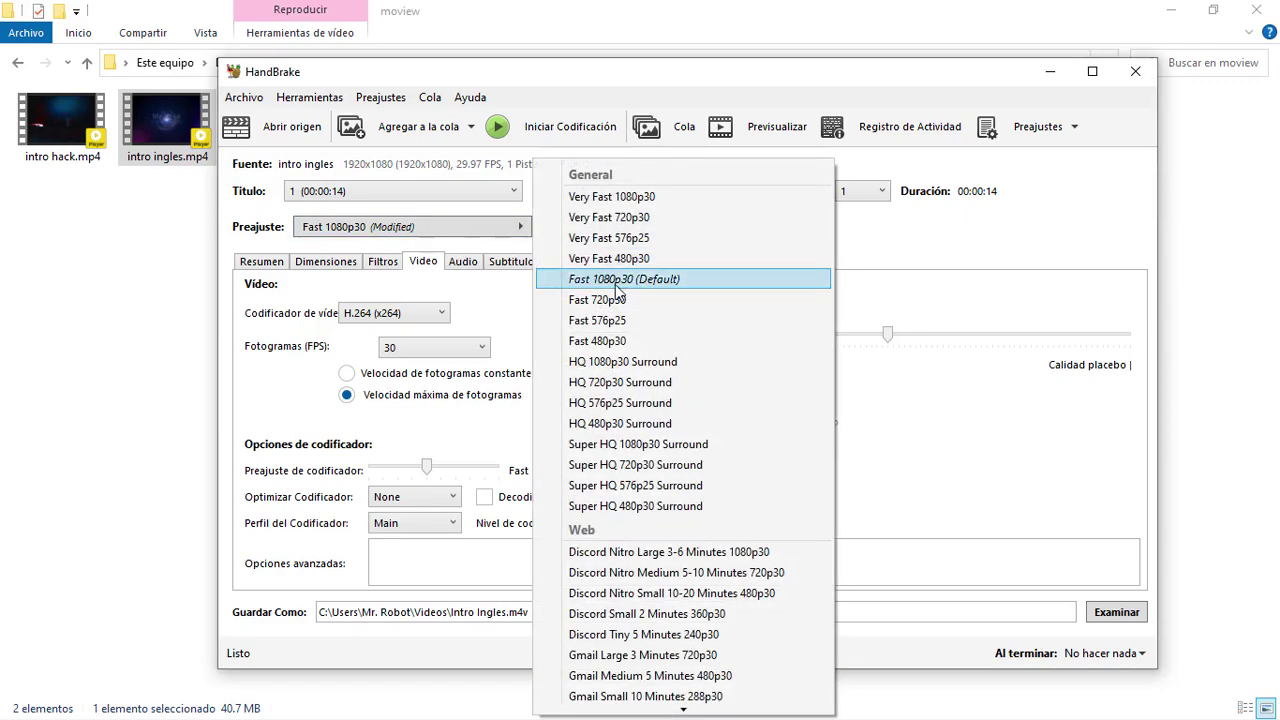
left_click(662, 280)
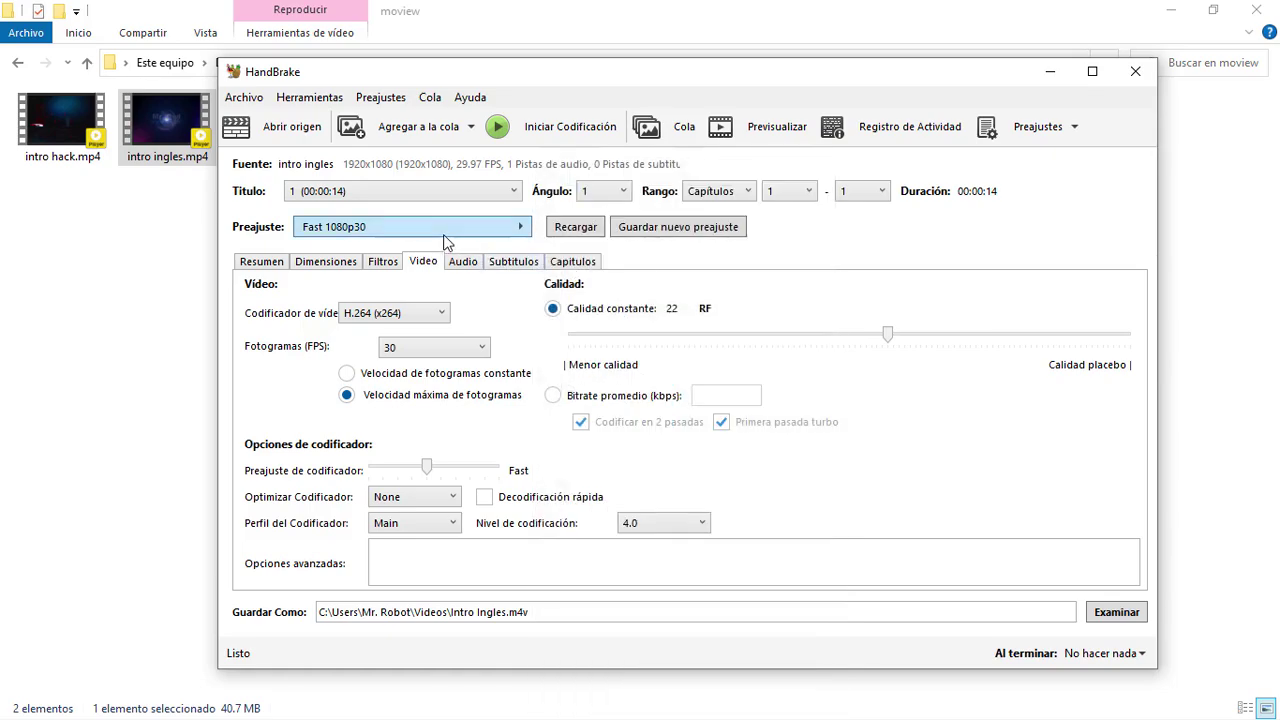
- Browse the available encoding presets from the General group down to the Matroska group
left_click(445, 238)
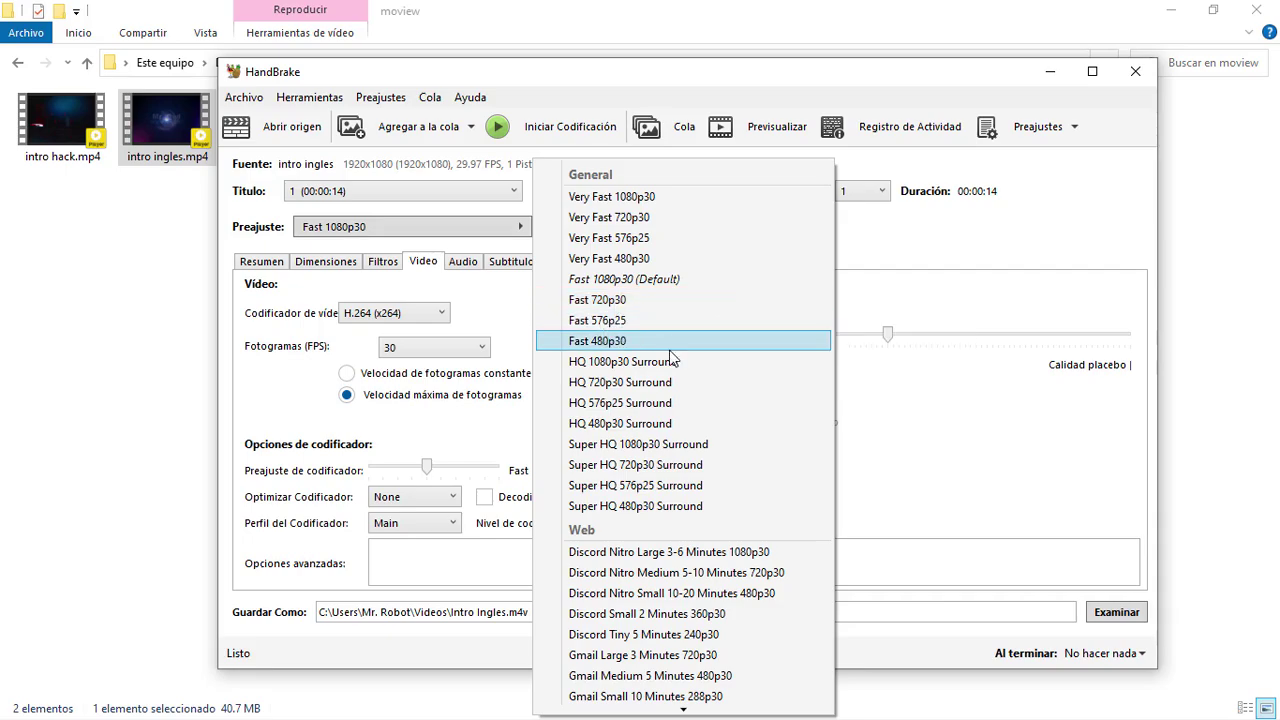
scroll(700, 420, "down", 1)
scroll(721, 464, "down", 18)
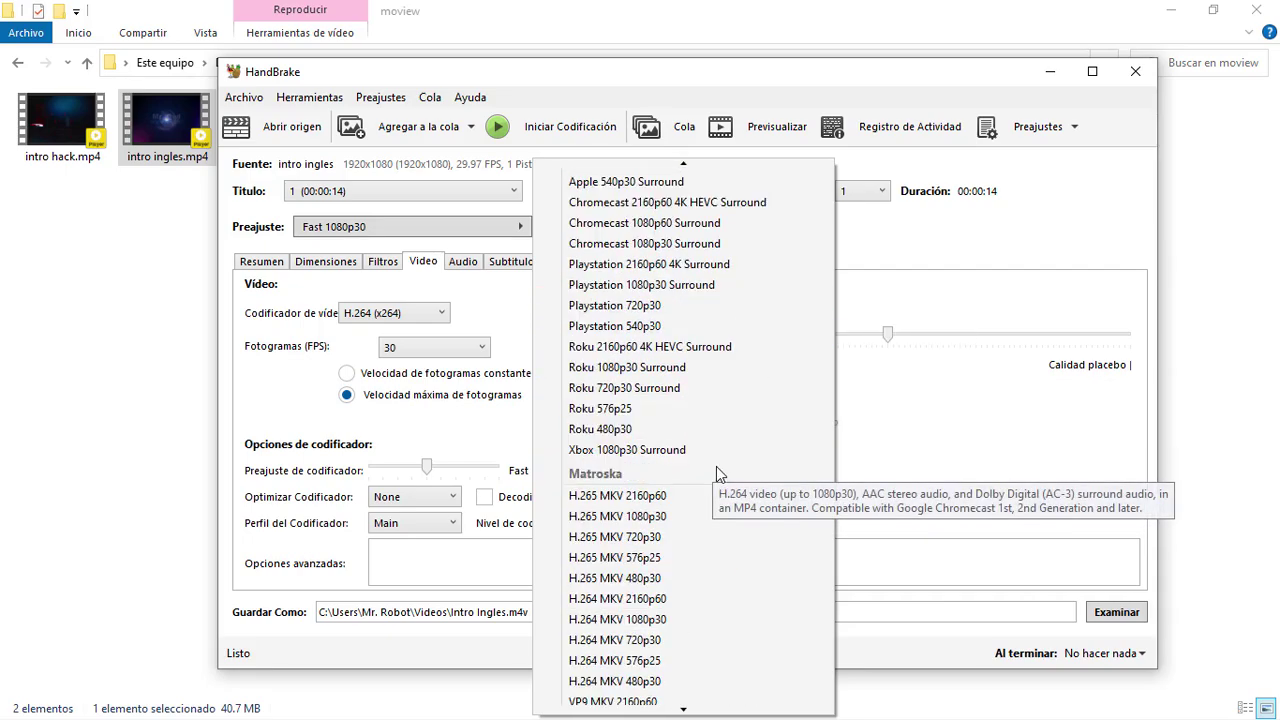
scroll(720, 474, "up", 1)
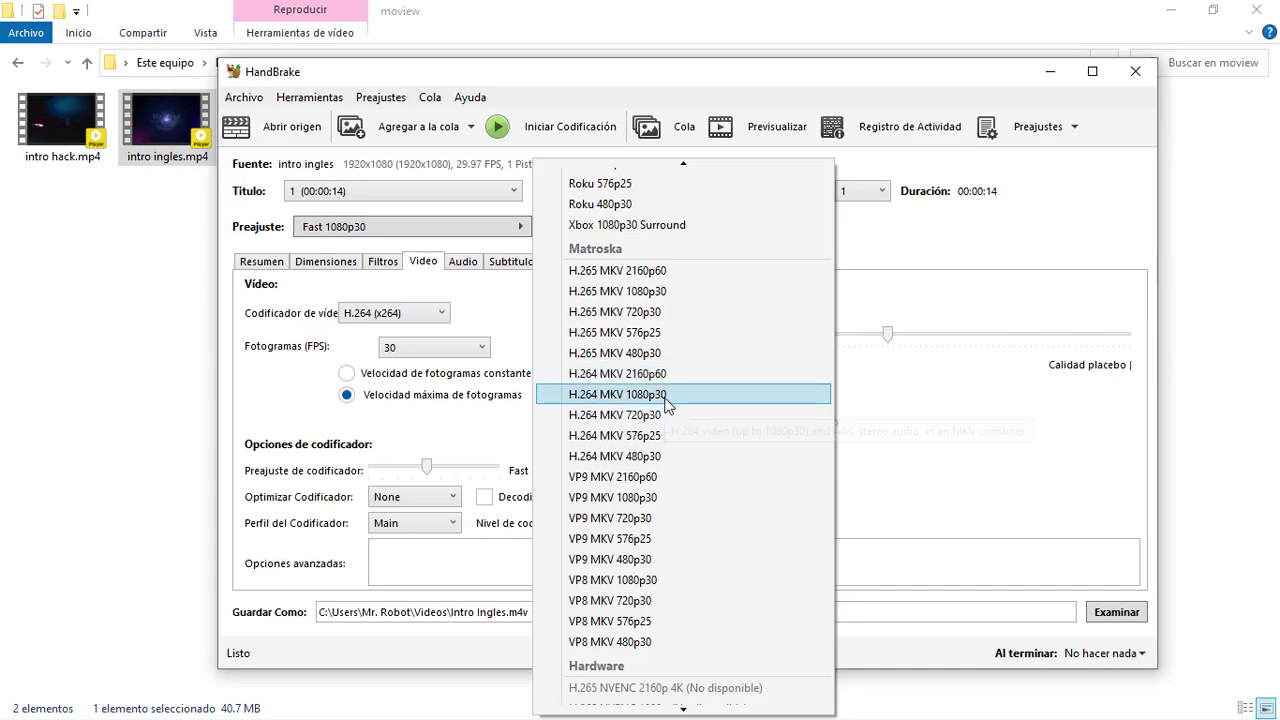
left_click(467, 168)
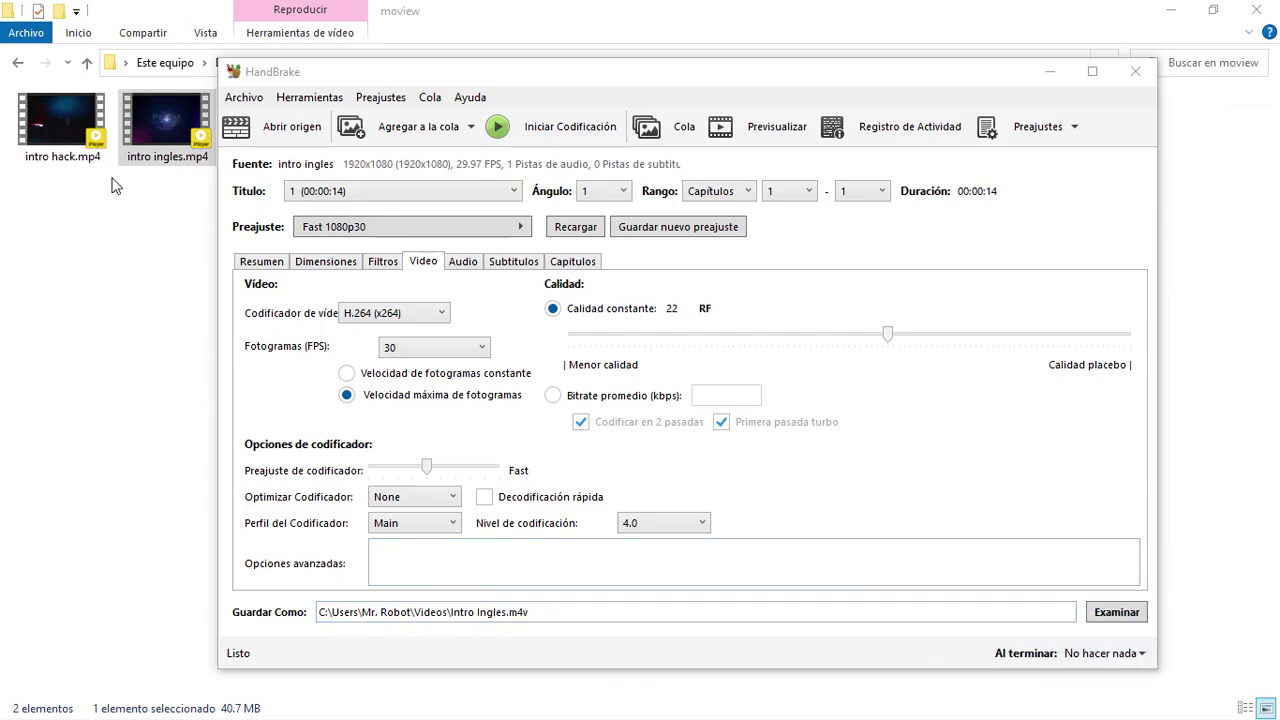
- Set the output file to D:\moview\intro.mp4 and review the summary and video settings
left_click_drag(474, 80, 543, 108)
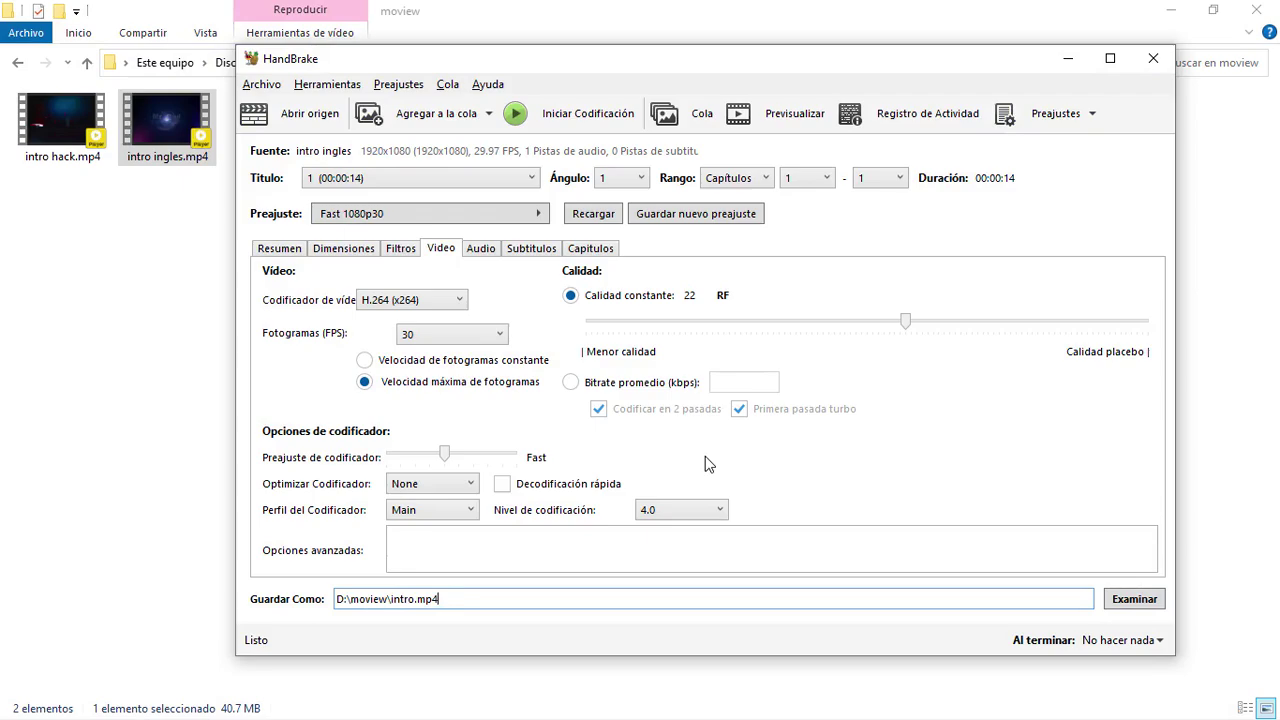
left_click(281, 253)
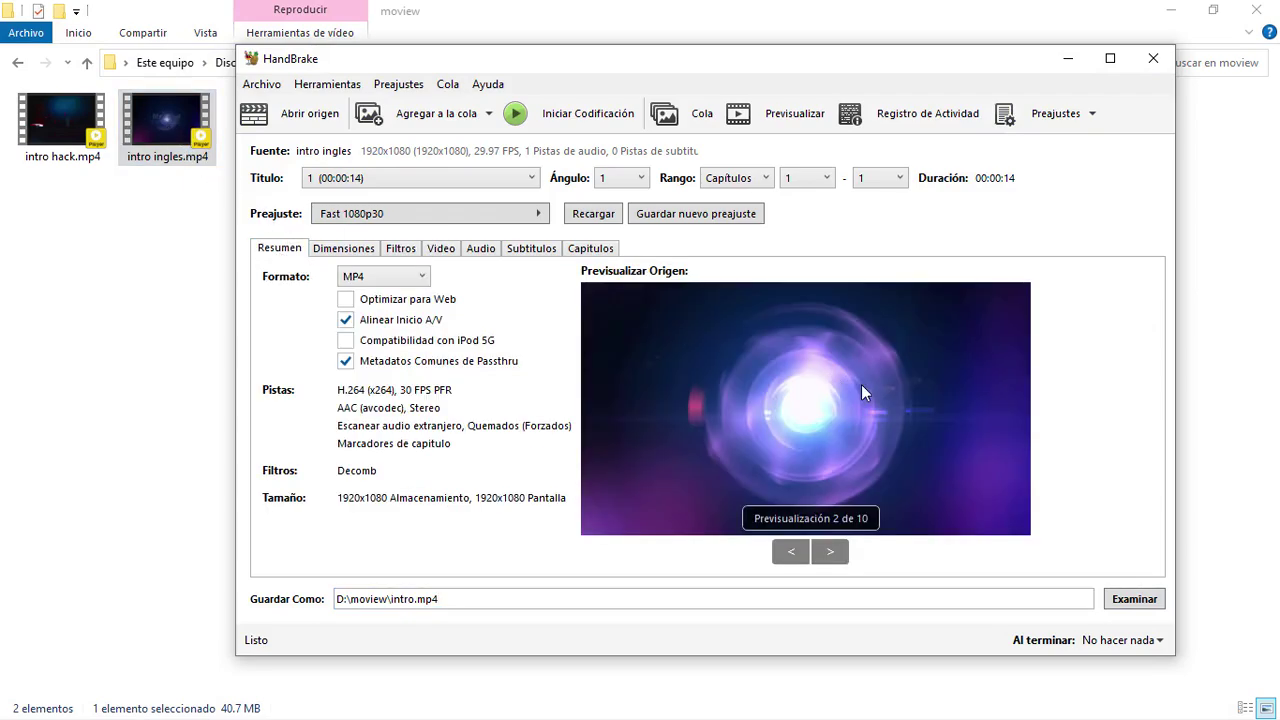
left_click(440, 252)
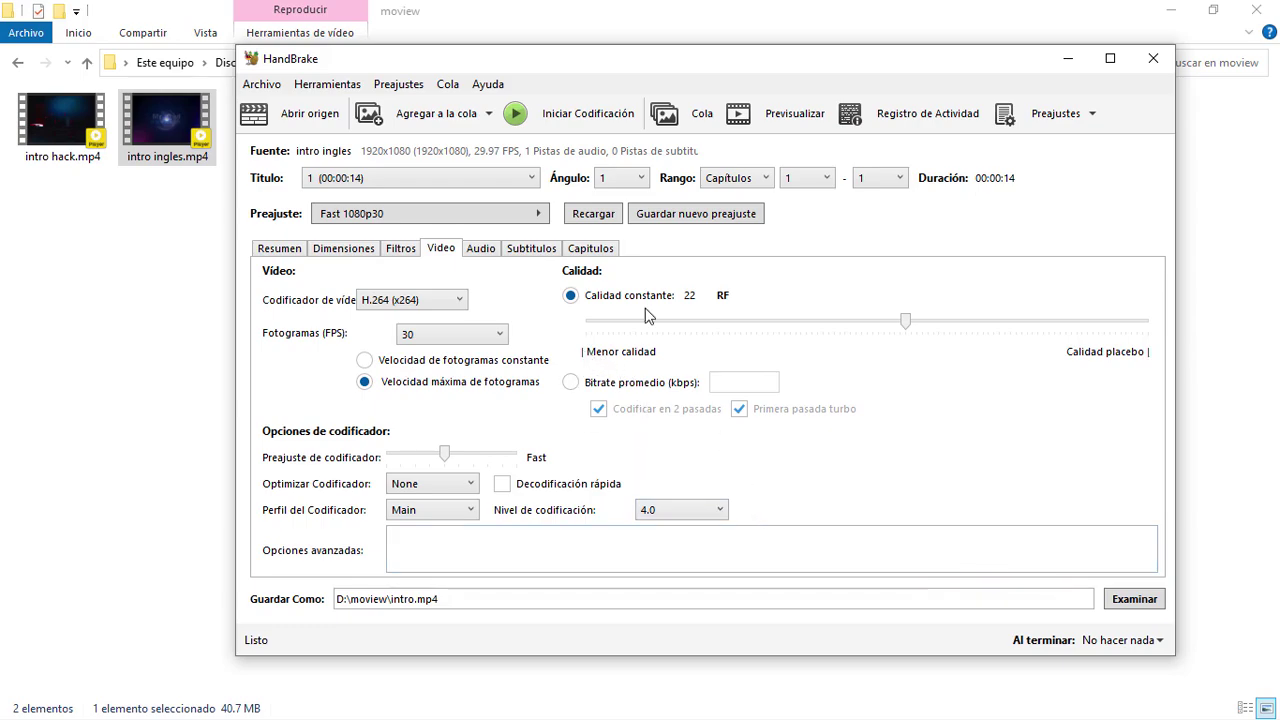
- Encode intro ingles.mp4 to D:\moview\intro.mp4 and bring the moview folder to the front
left_click(583, 120)
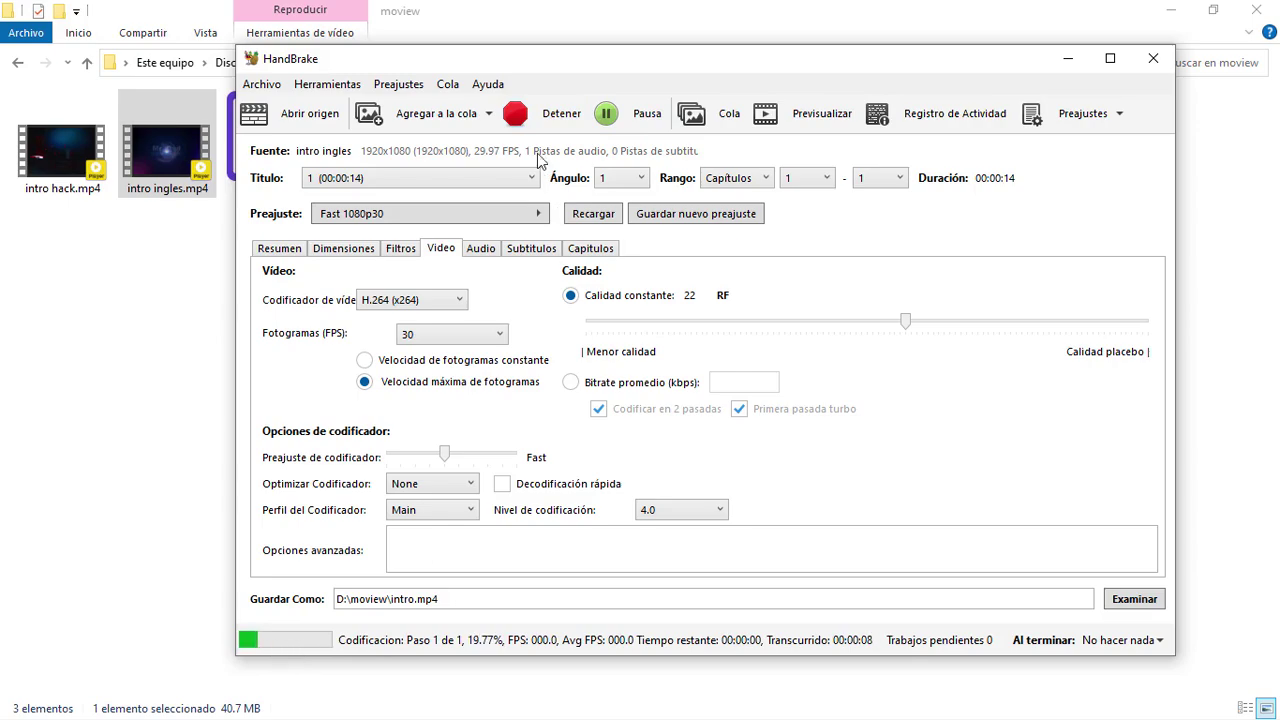
left_click_drag(539, 58, 656, 54)
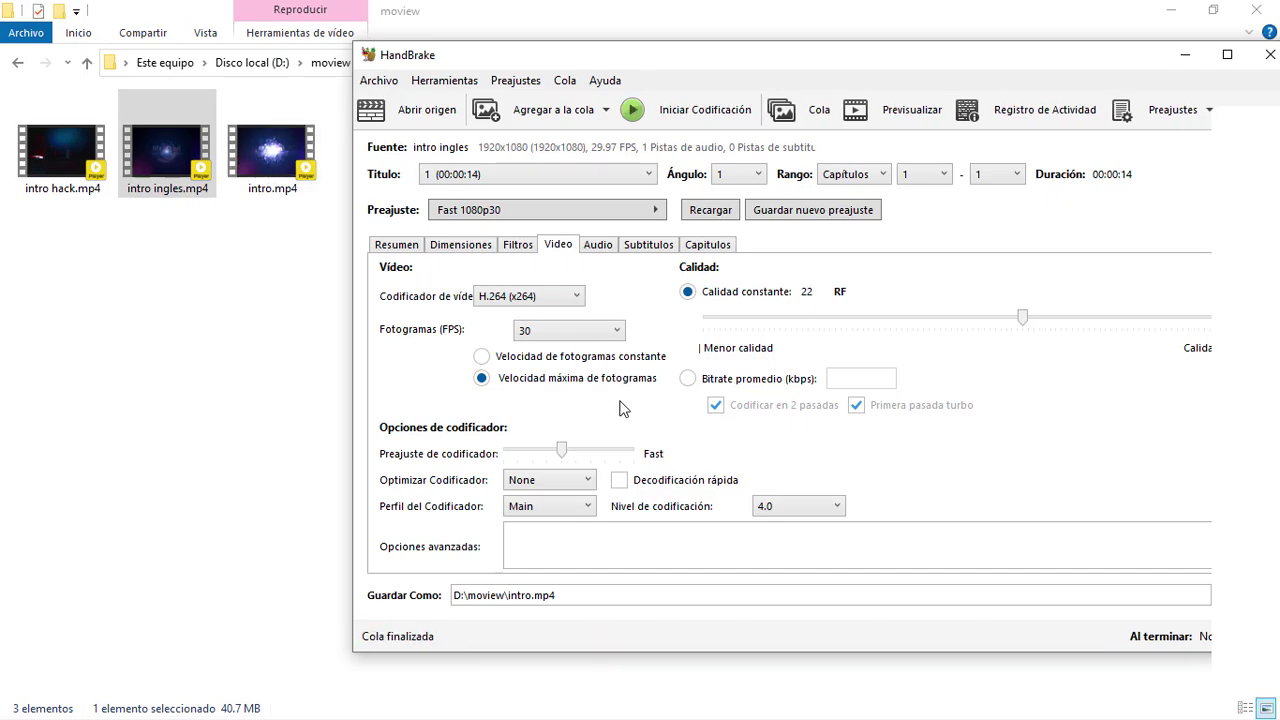
left_click(255, 385)
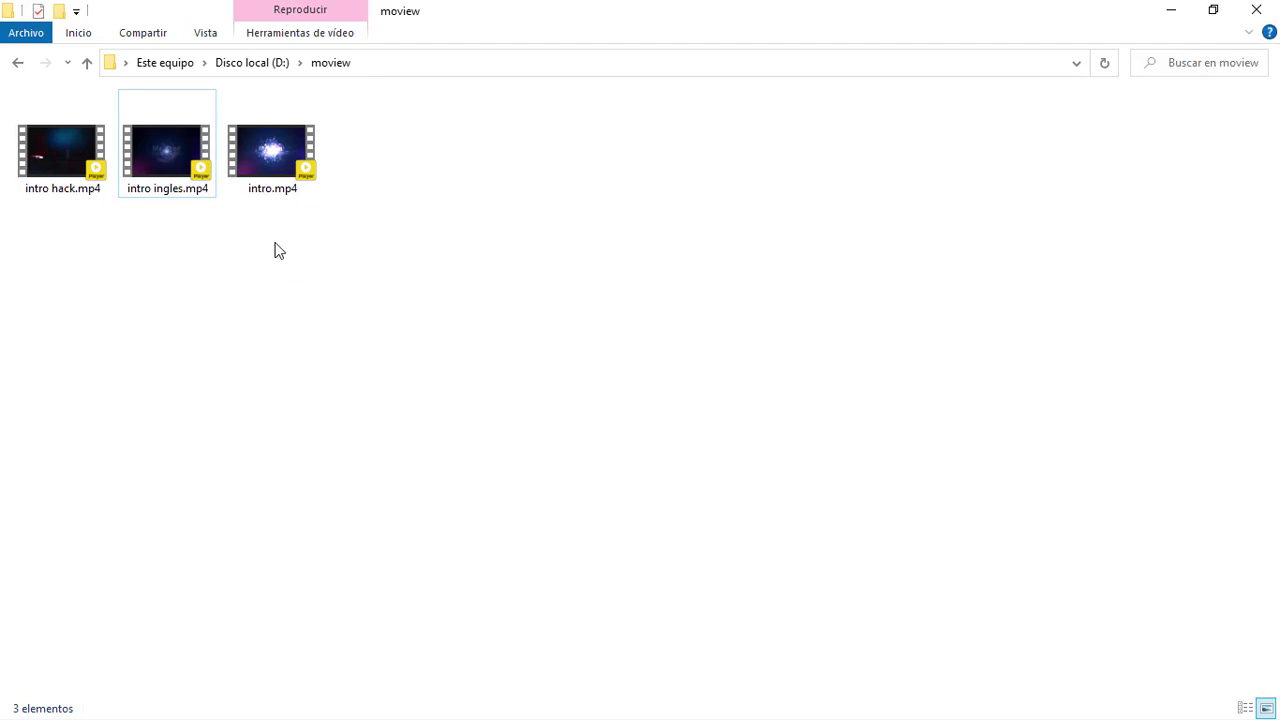
- List the moview folder in Details view and compare the file sizes of intro ingles.mp4 and intro.mp4
left_click(167, 160)
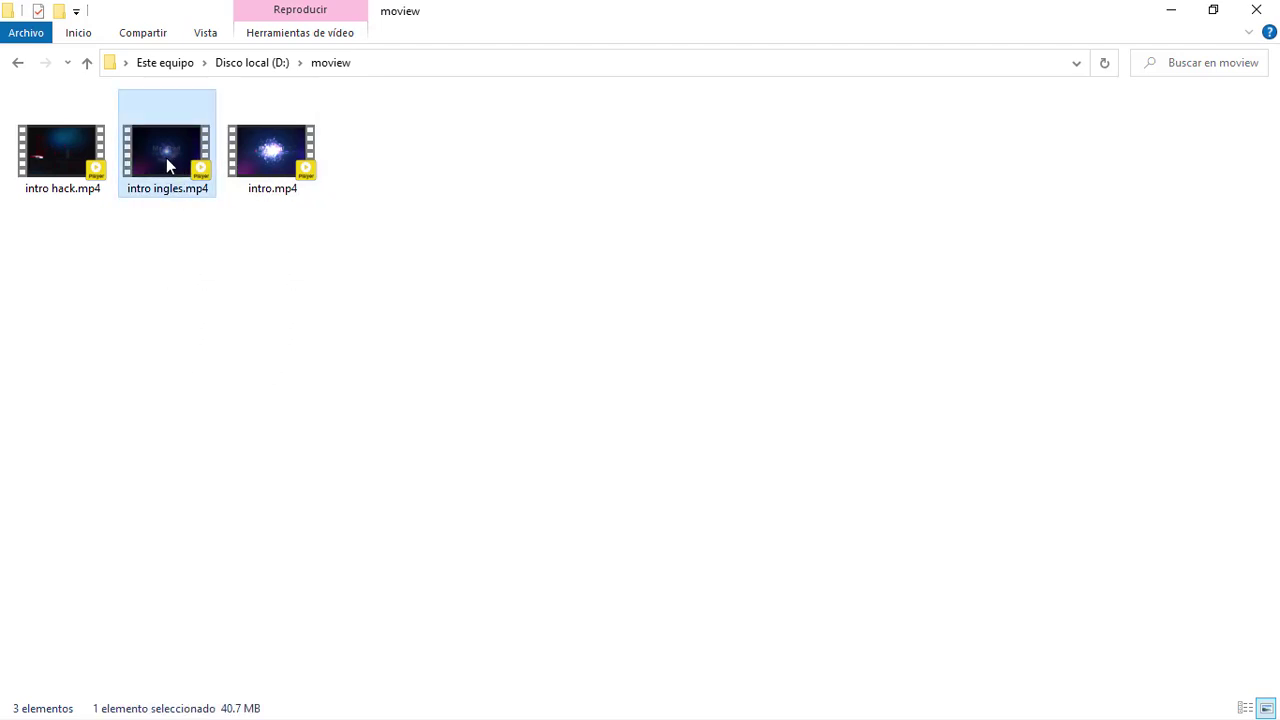
left_click(206, 38)
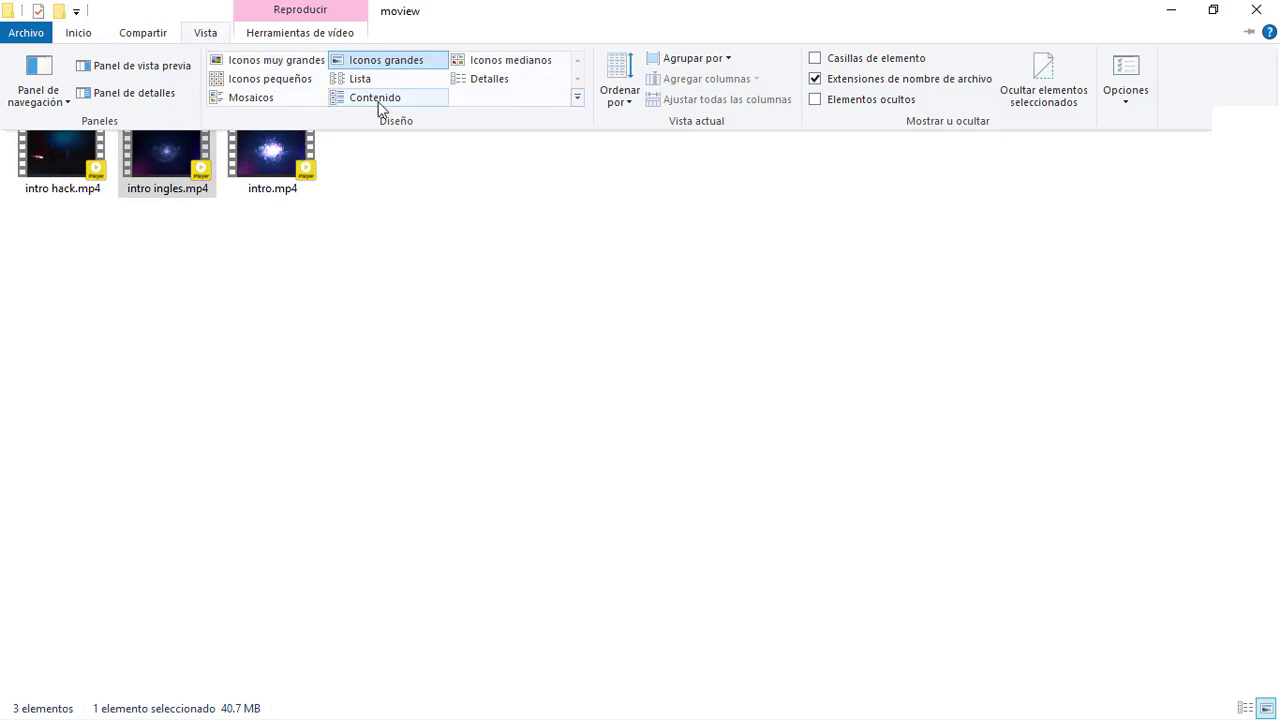
left_click(485, 82)
left_click(240, 290)
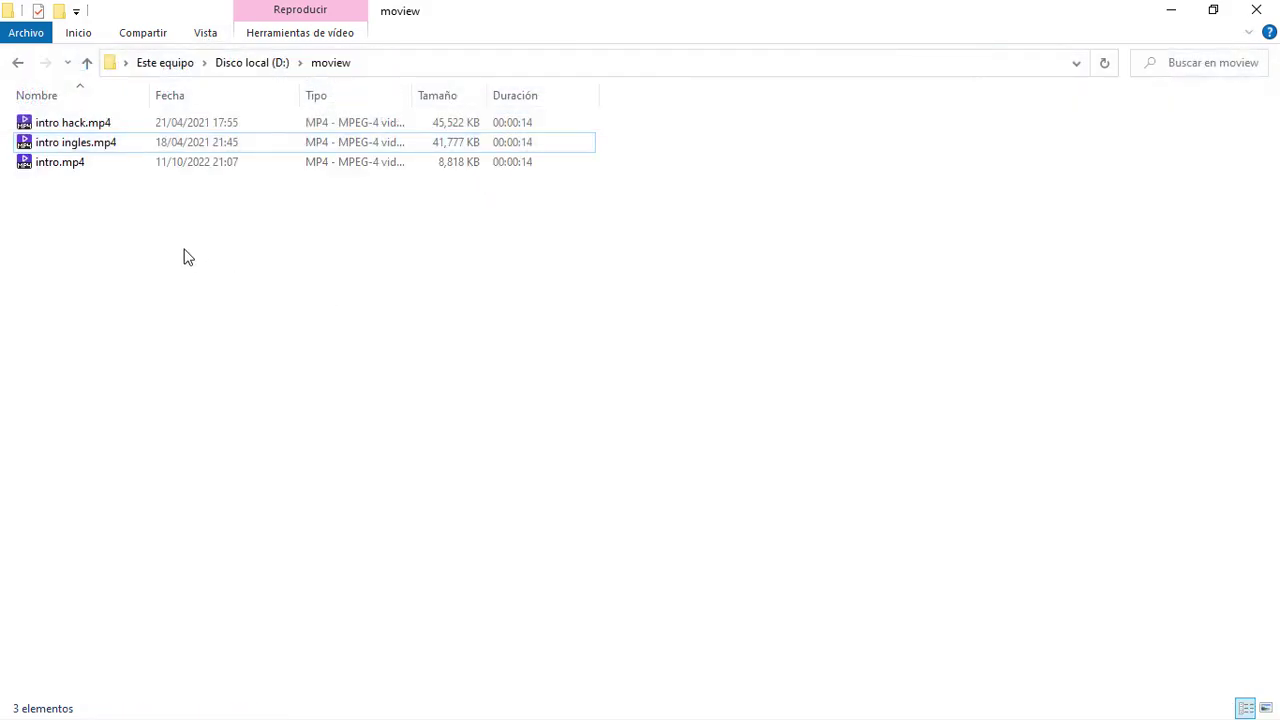
left_click(97, 154)
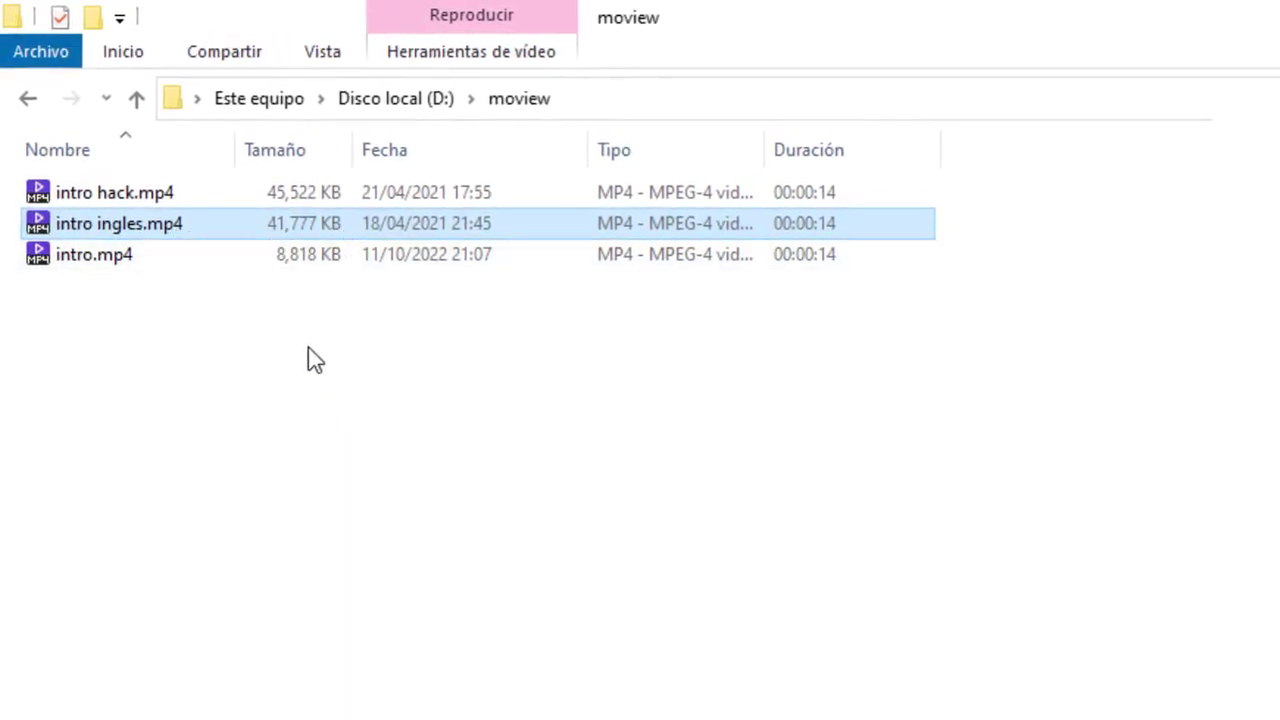
left_click(157, 267)
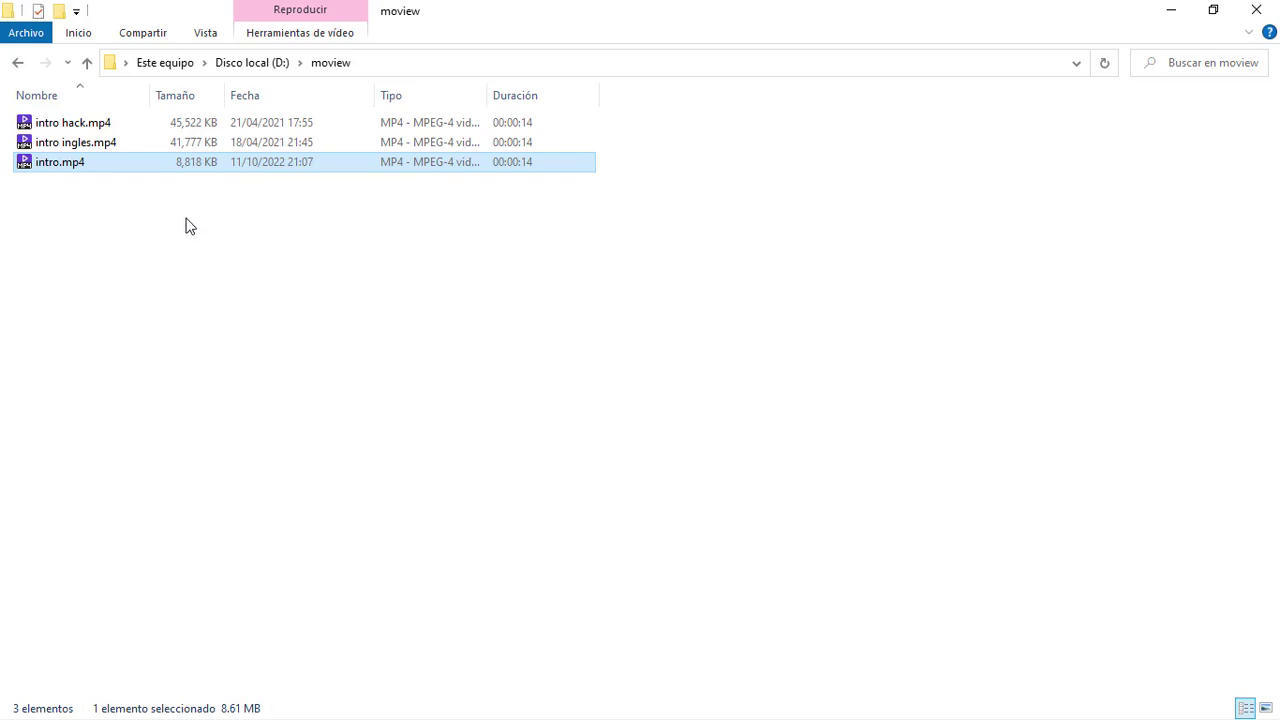
- Play intro ingles.mp4 and intro.mp4 to compare their picture quality
left_click(104, 152)
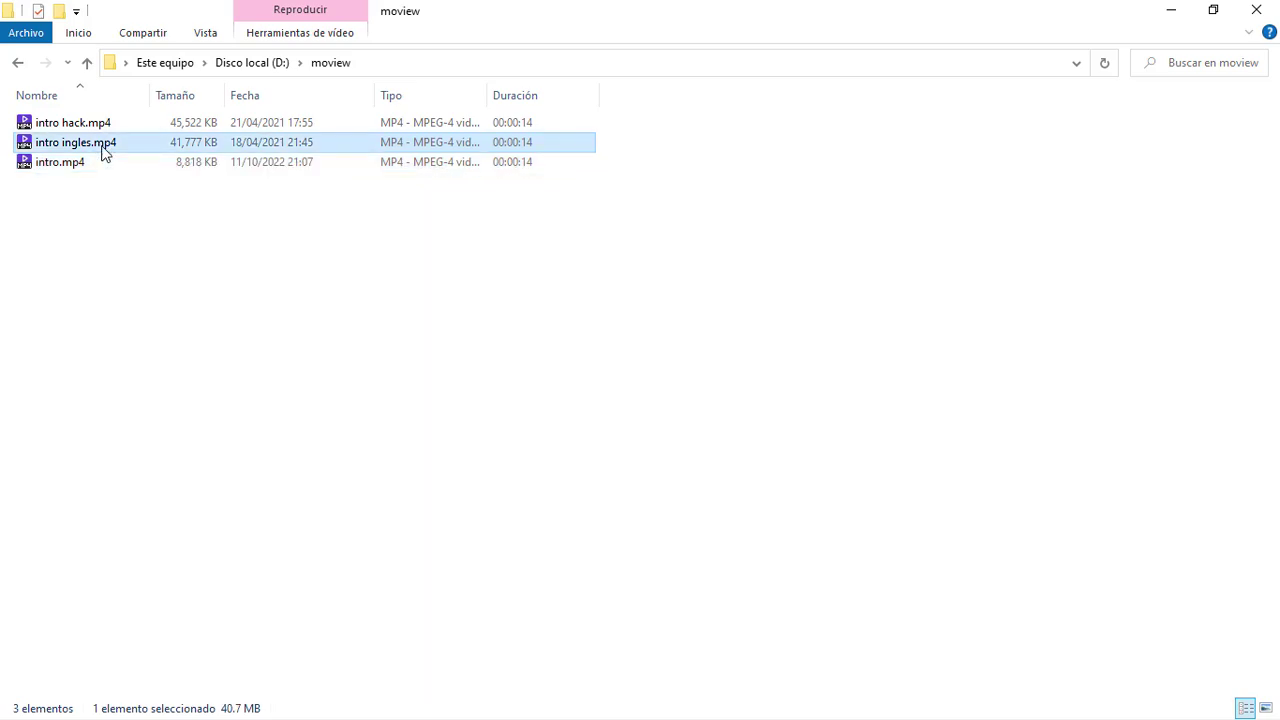
double_click(104, 150)
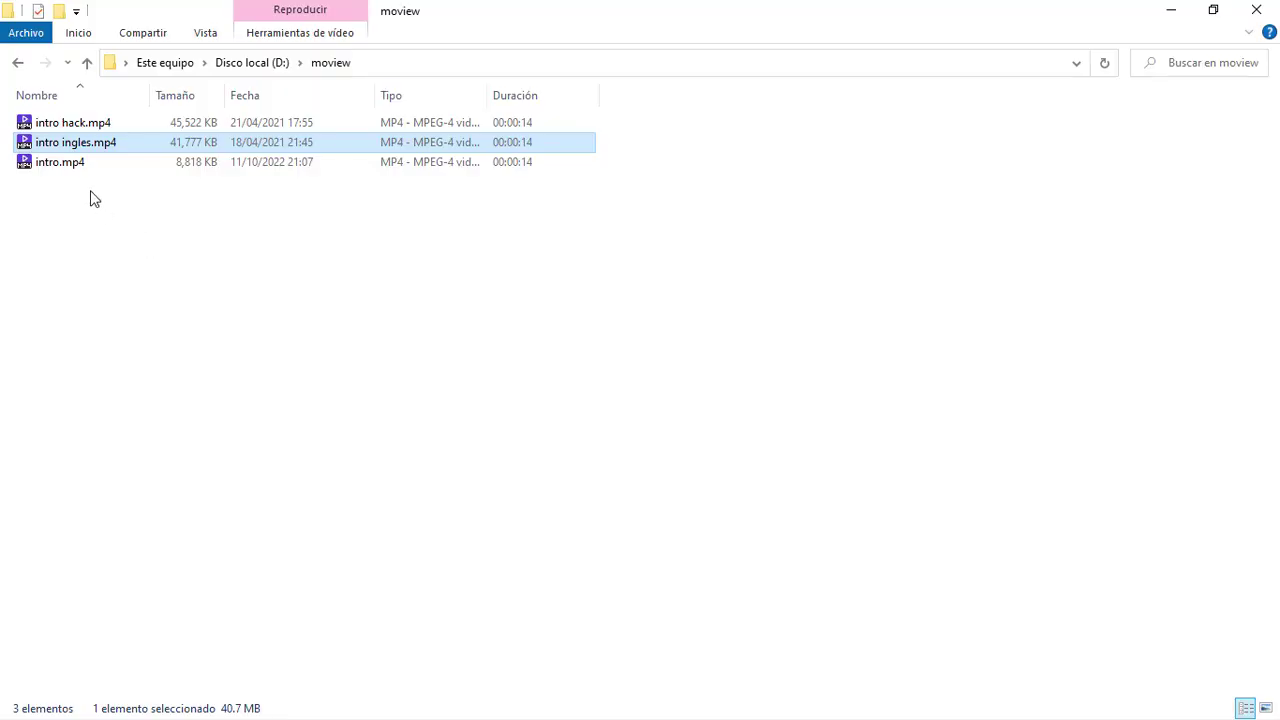
left_click(84, 166)
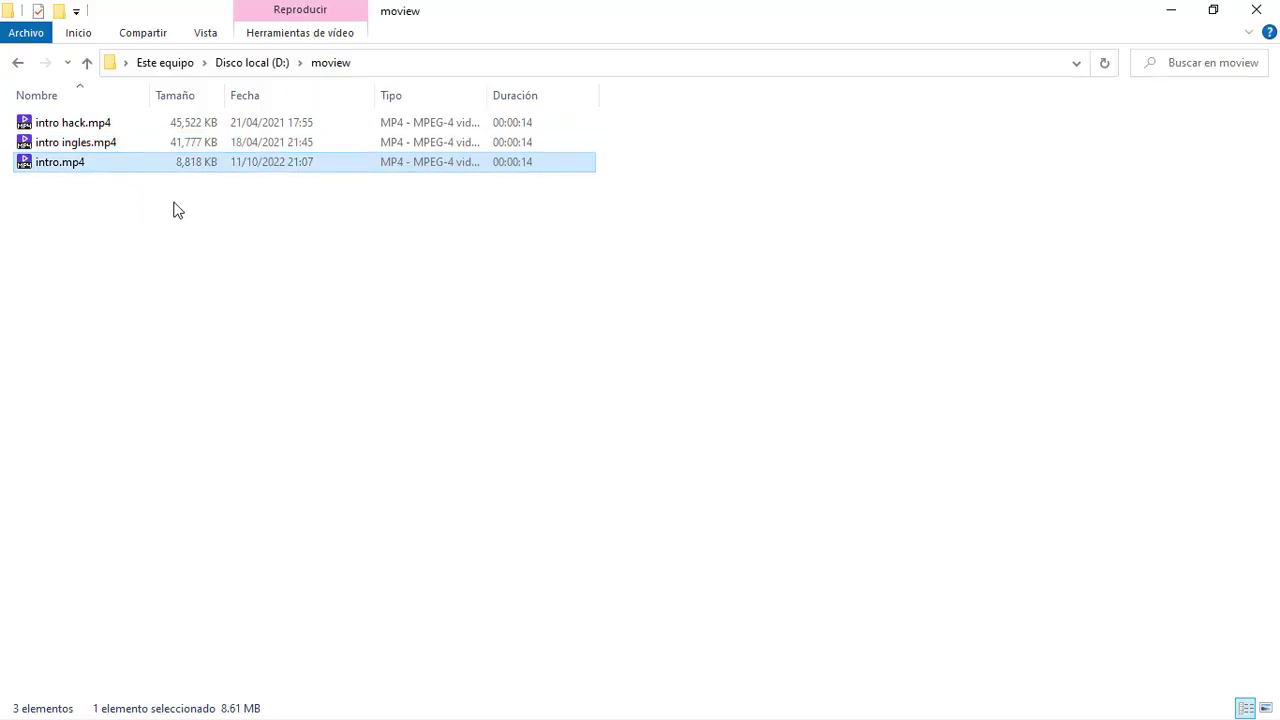
double_click(178, 160)
- Check the frame width, frame height and total bitrate of intro.mp4 in its file property details
right_click(93, 170)
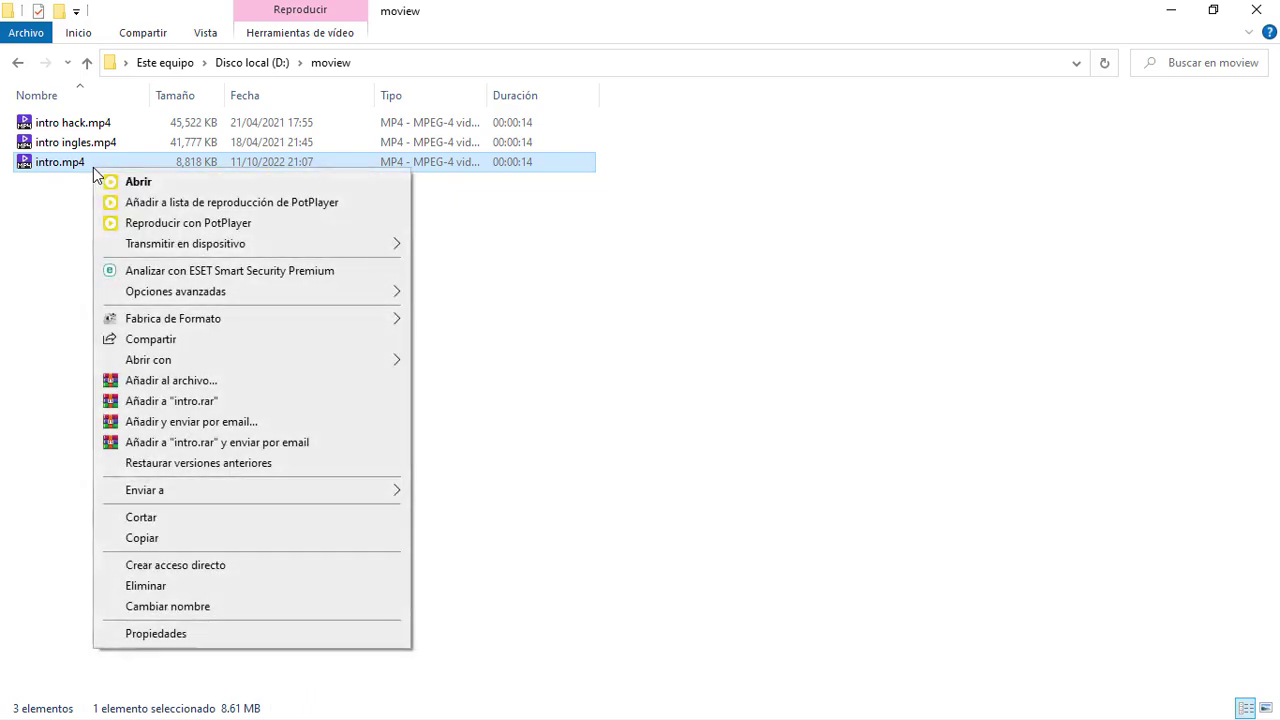
left_click(171, 633)
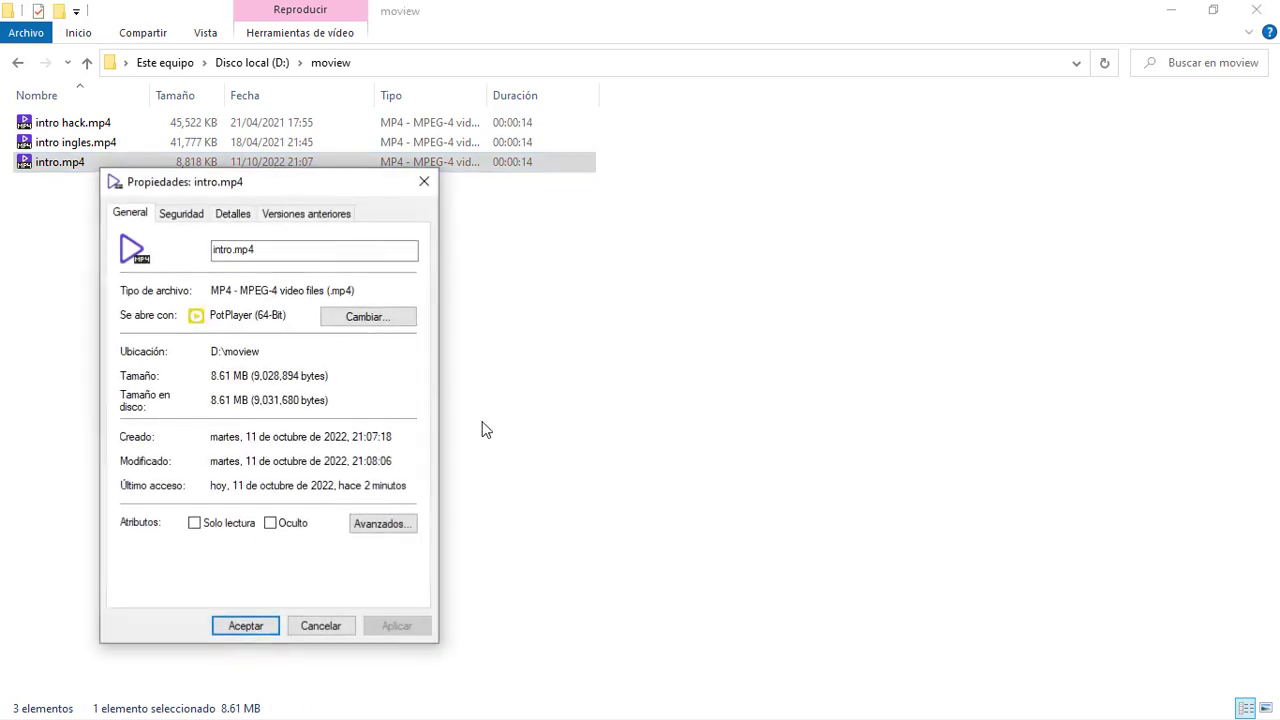
left_click_drag(280, 185, 456, 122)
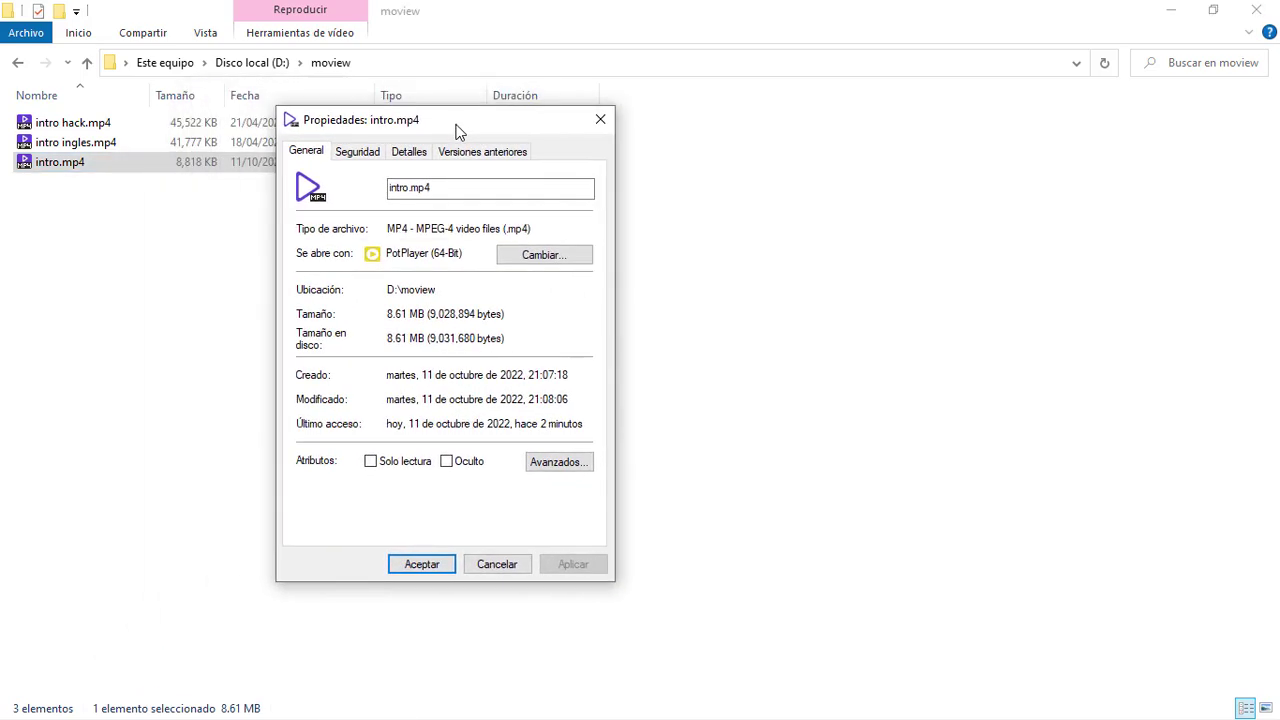
left_click(408, 151)
left_click_drag(303, 392, 505, 417)
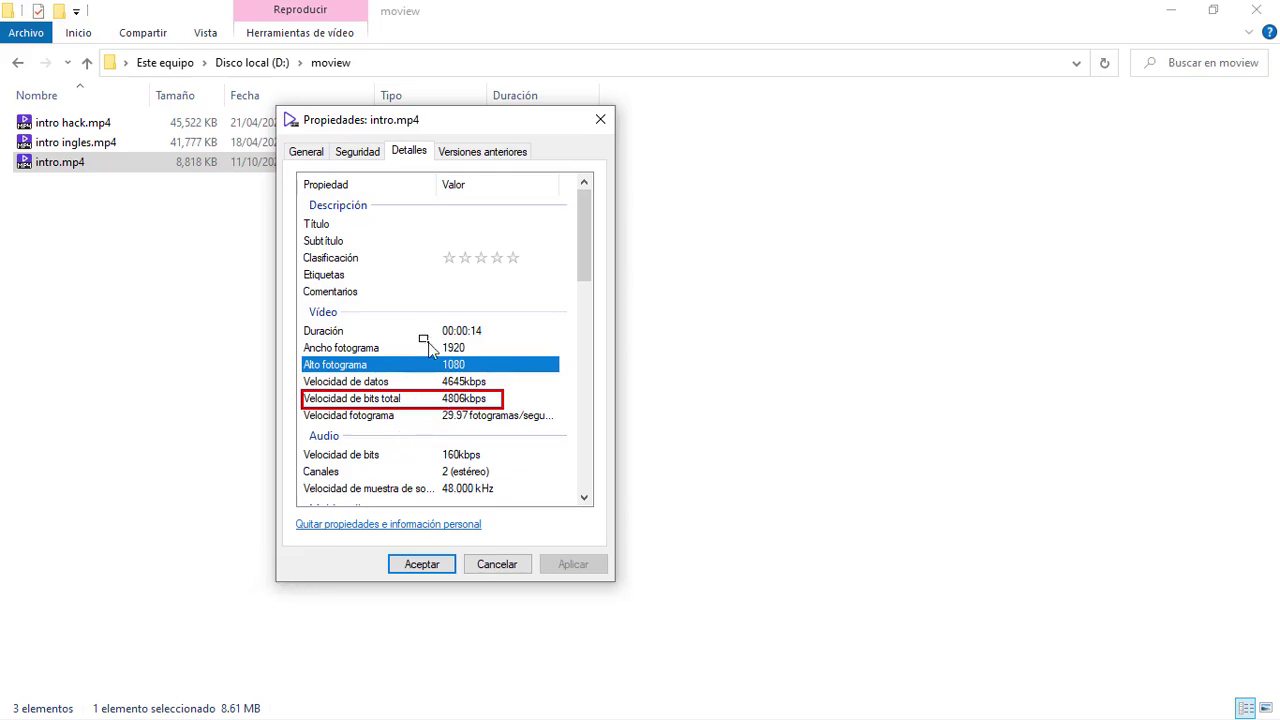
left_click_drag(418, 334, 499, 379)
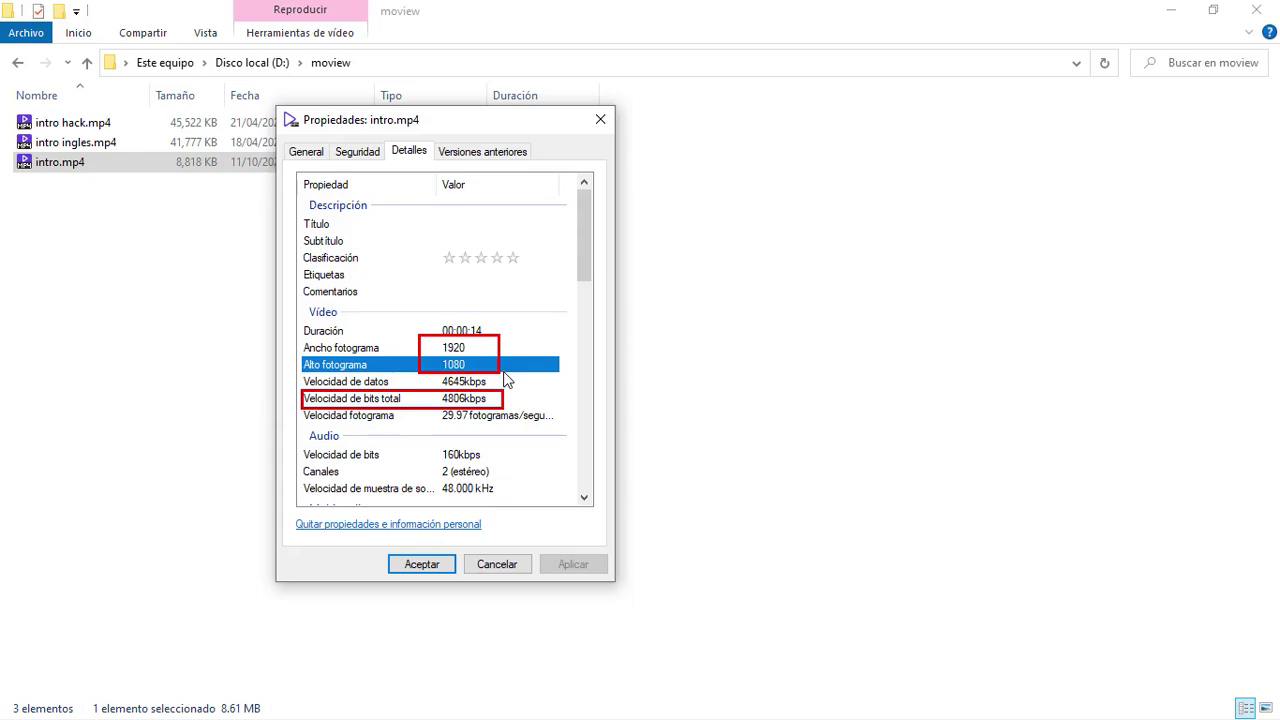
- In HandBrake, encode the video again at an average bitrate of 2000 kbps to D:\moview\intro1.mp4
key("alt+Tab")
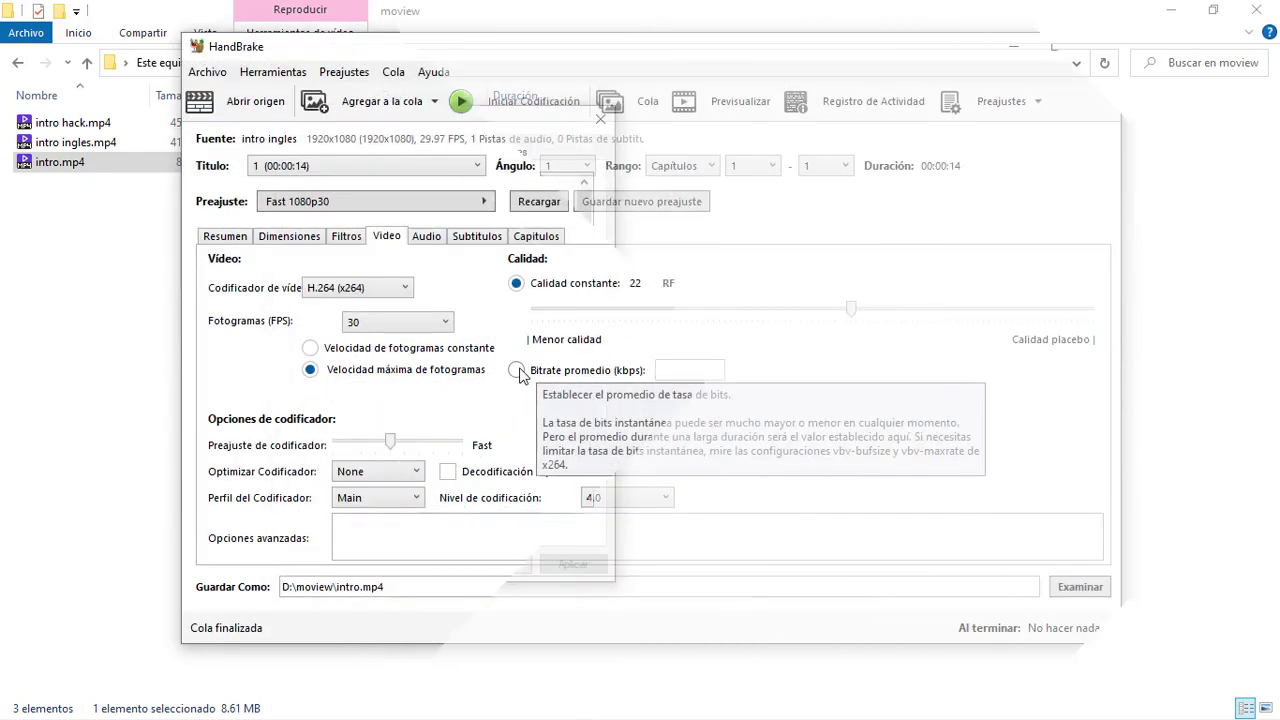
left_click(516, 370)
left_click(689, 372)
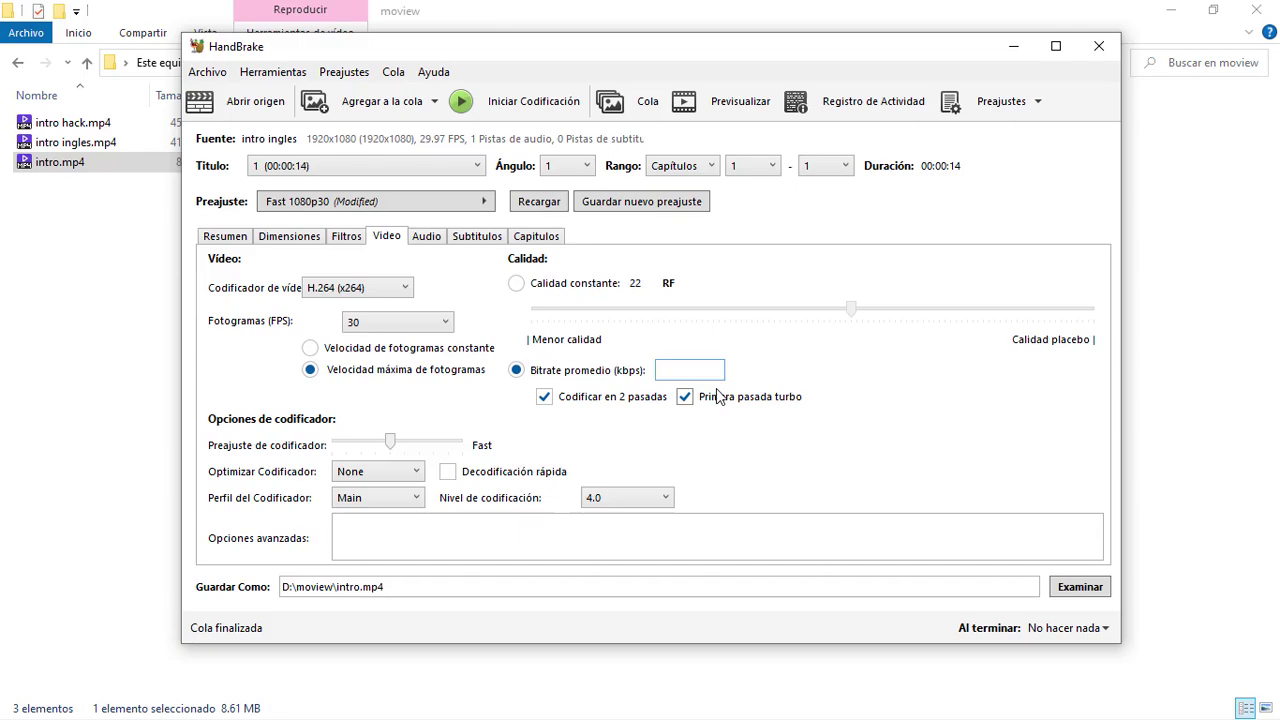
type("2000")
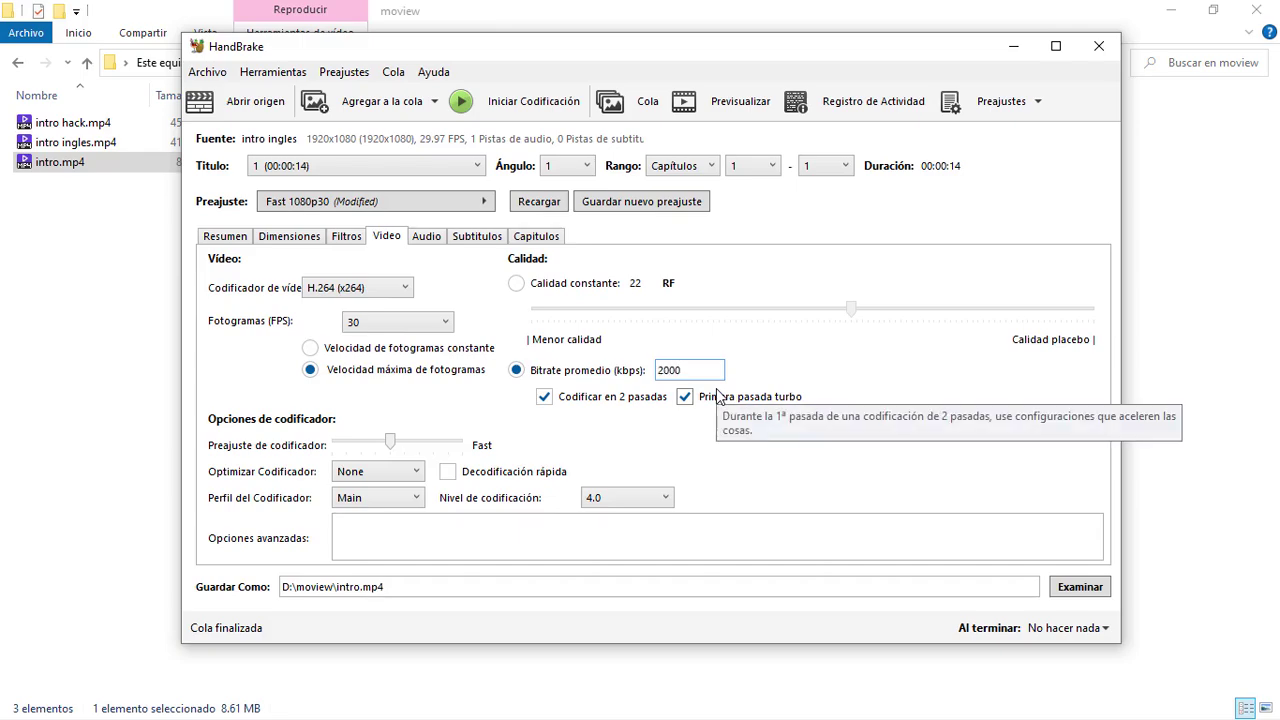
left_click(358, 590)
type("1")
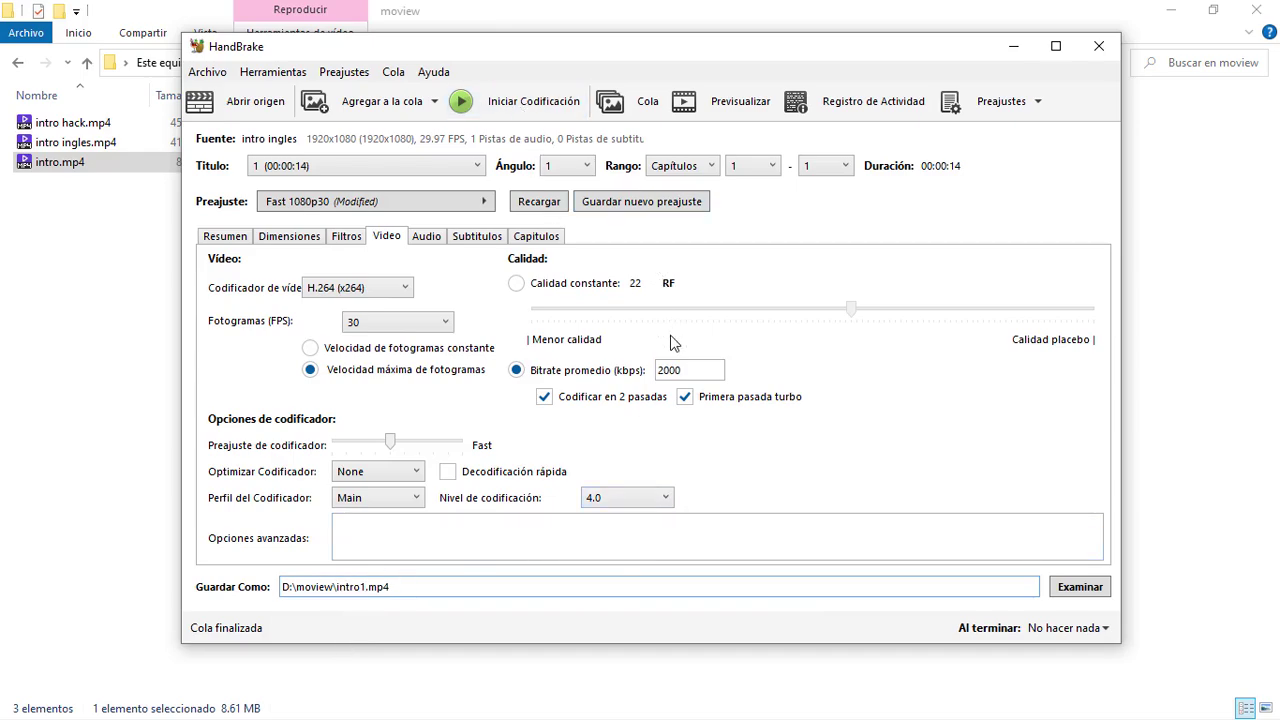
left_click(524, 110)
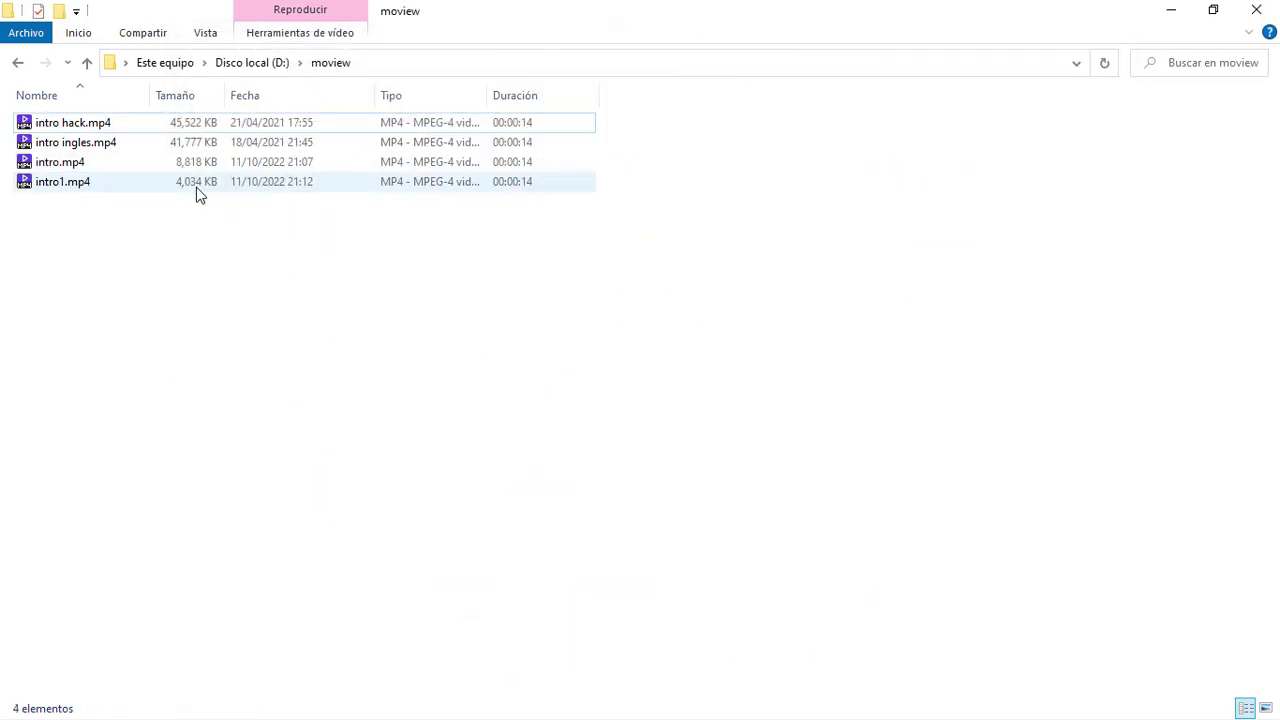
- Play intro1.mp4 to judge its quality, close the player and check the file's size in the moview folder
left_click(197, 194)
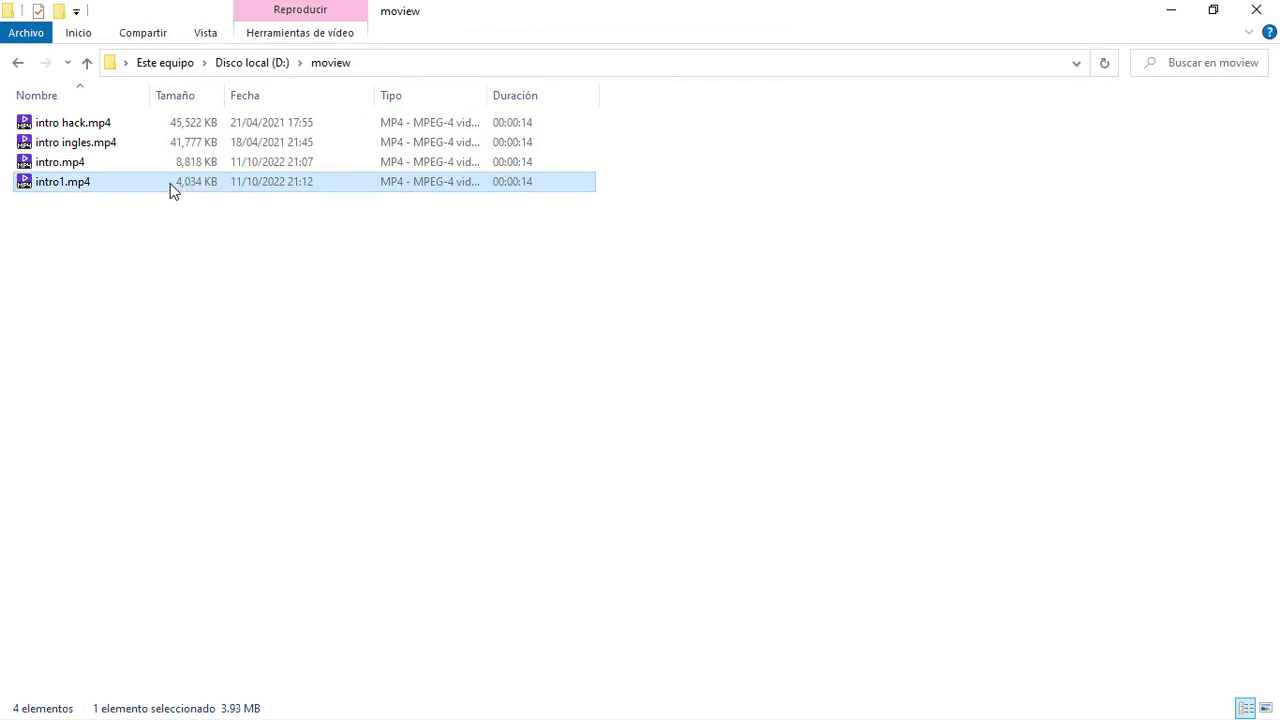
double_click(171, 190)
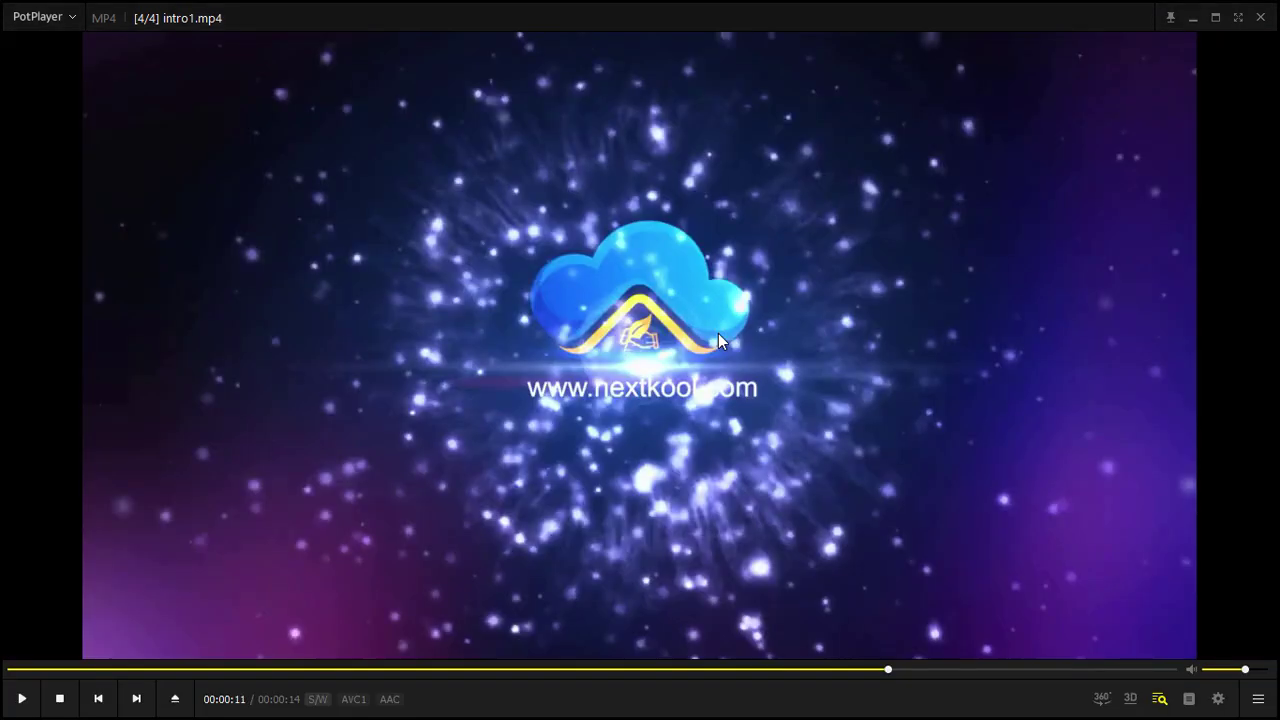
key("alt+F4")
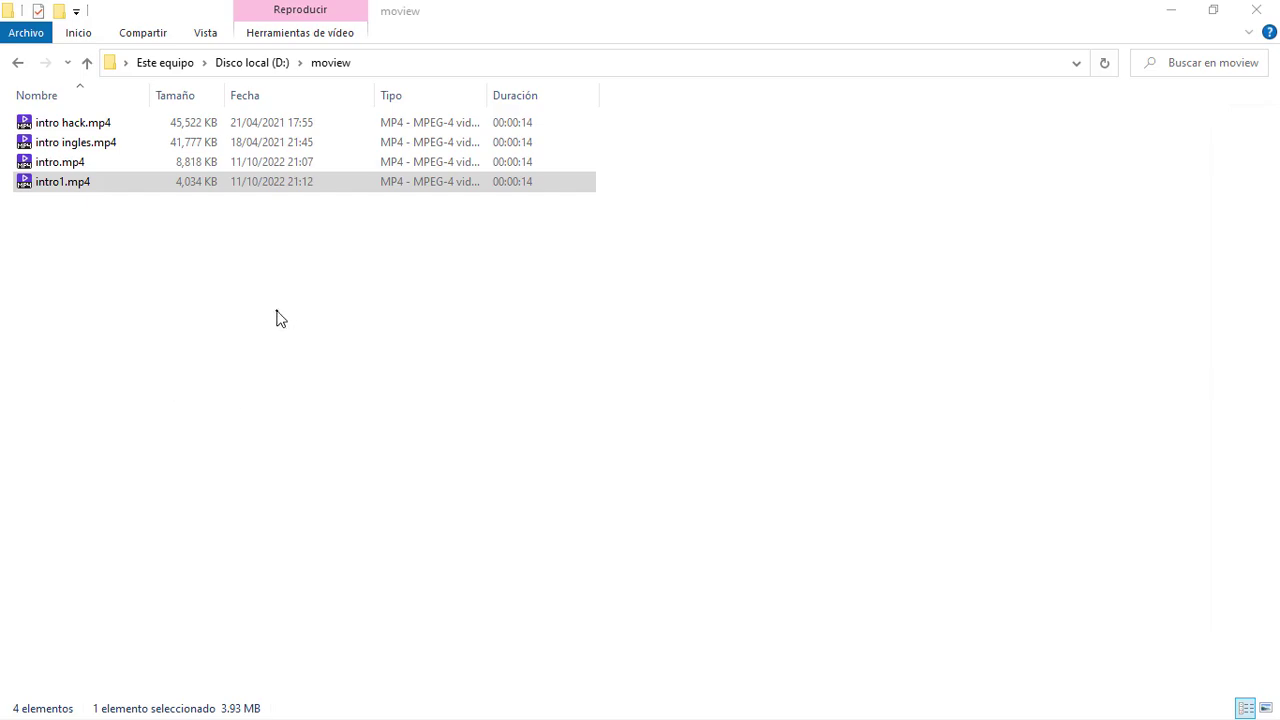
left_click_drag(279, 307, 196, 195)
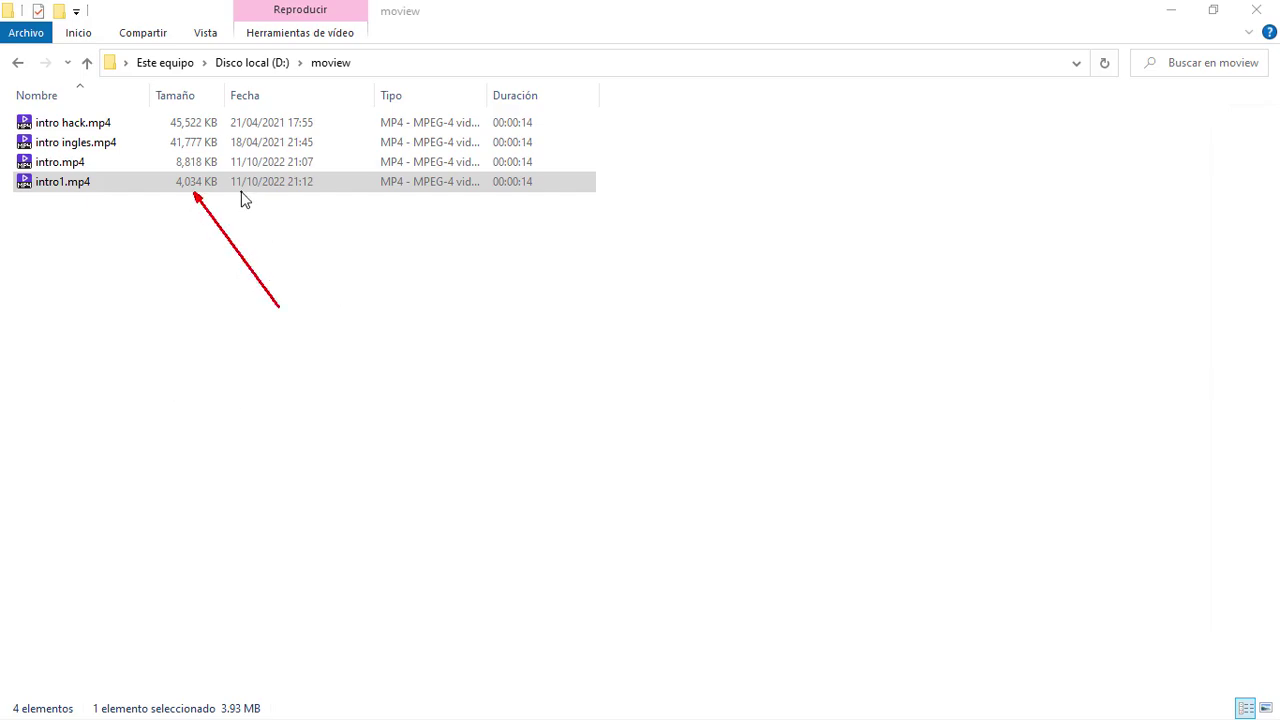
- Switch back to HandBrake and set the video quality mode to constant quality
key("alt+Tab")
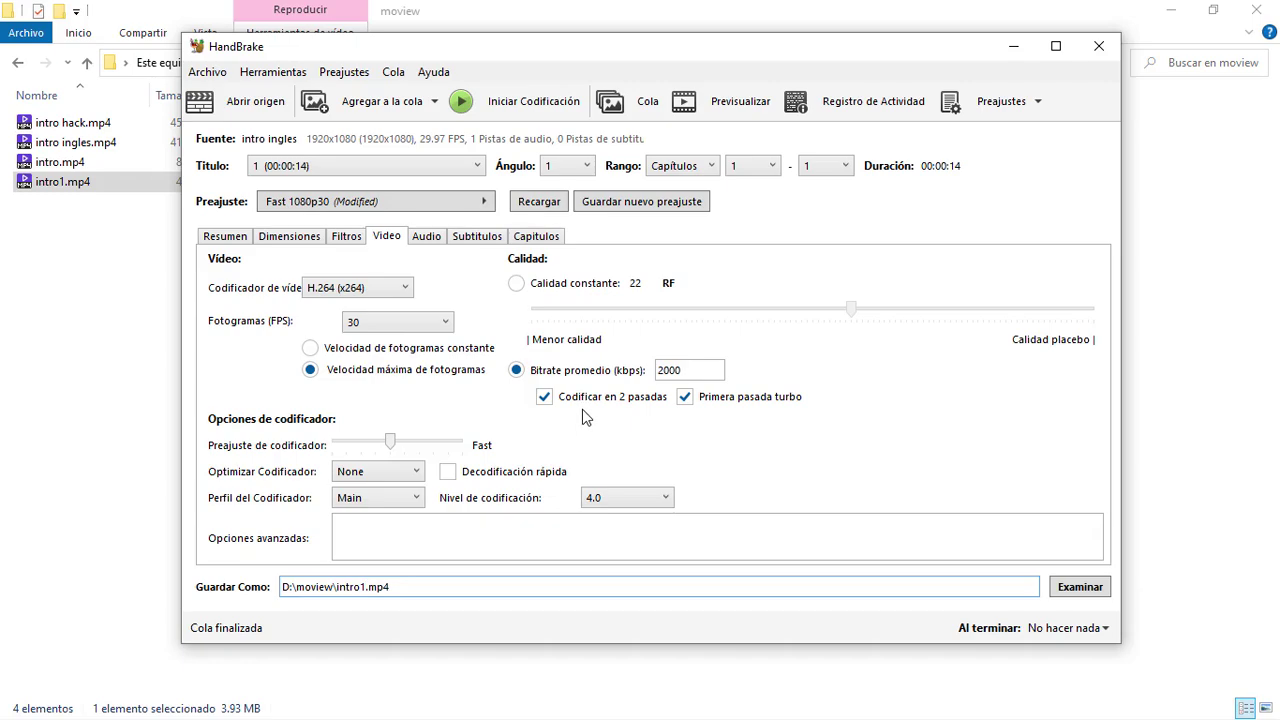
left_click(520, 287)
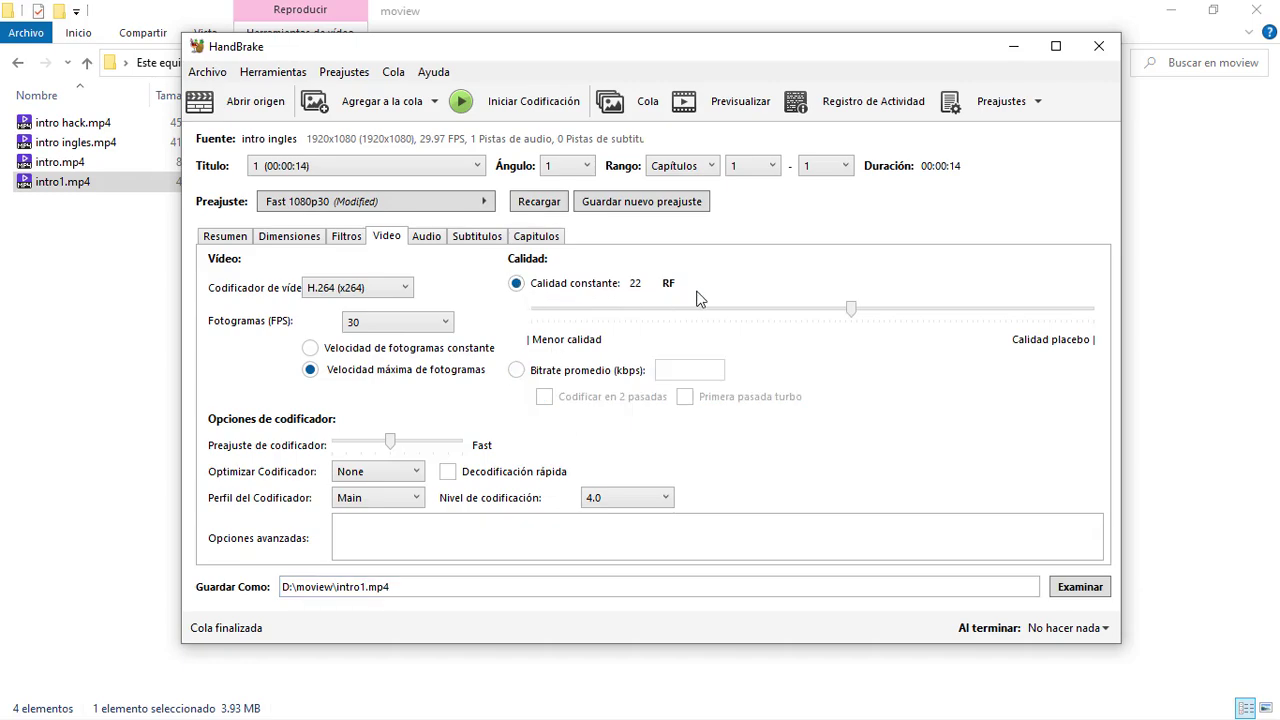
left_click_drag(661, 60, 697, 74)
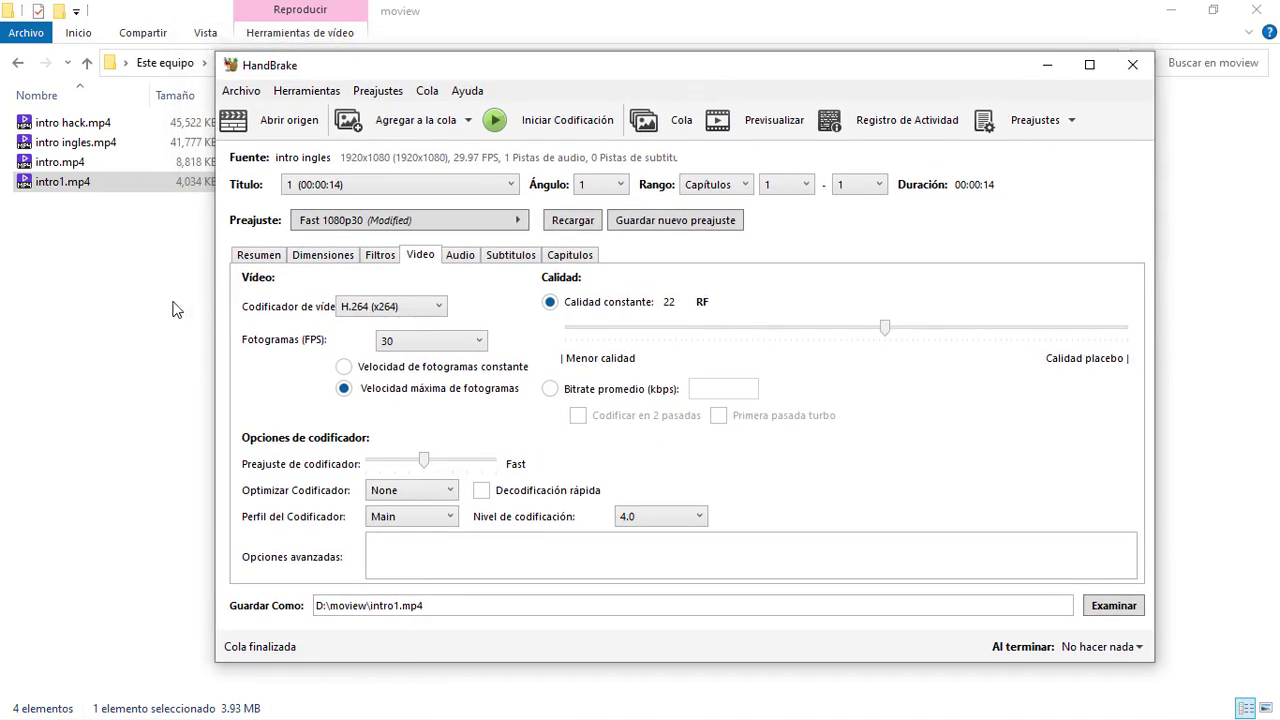
- Return to the moview folder and review the size of intro.mp4 against the other videos
left_click(123, 306)
left_click(193, 168)
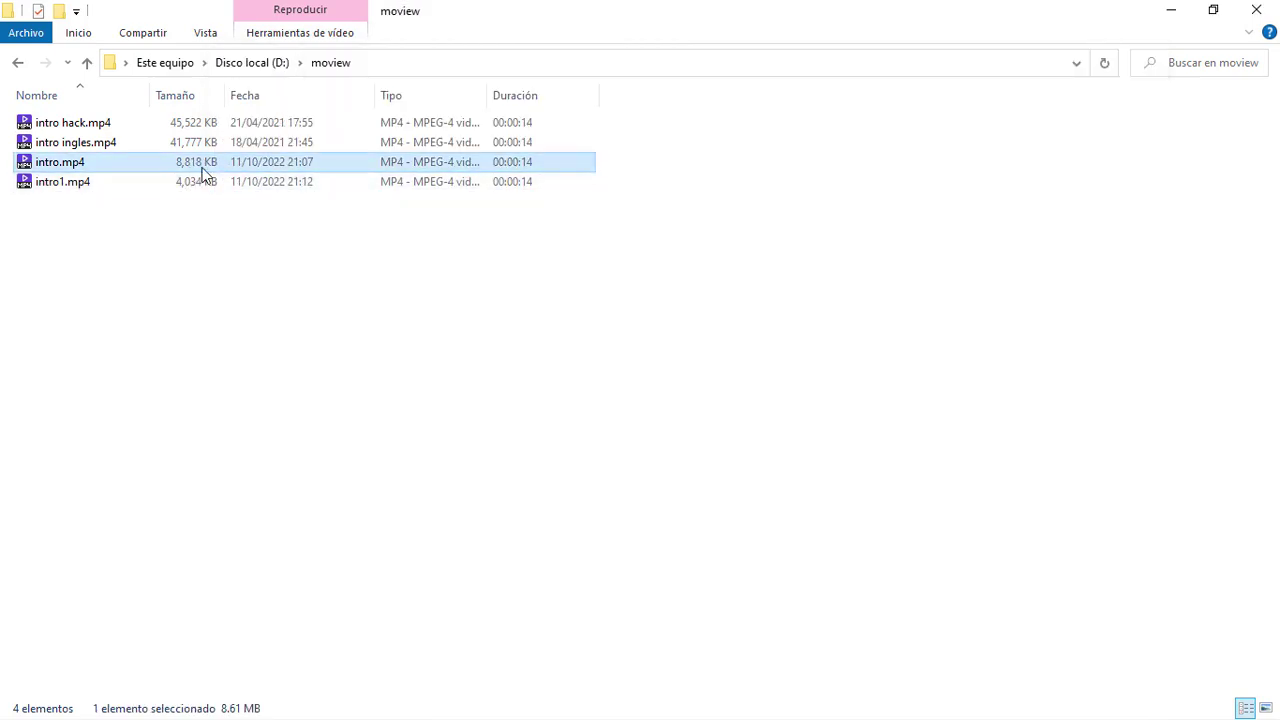
left_click(167, 307)
key("alt+Tab")
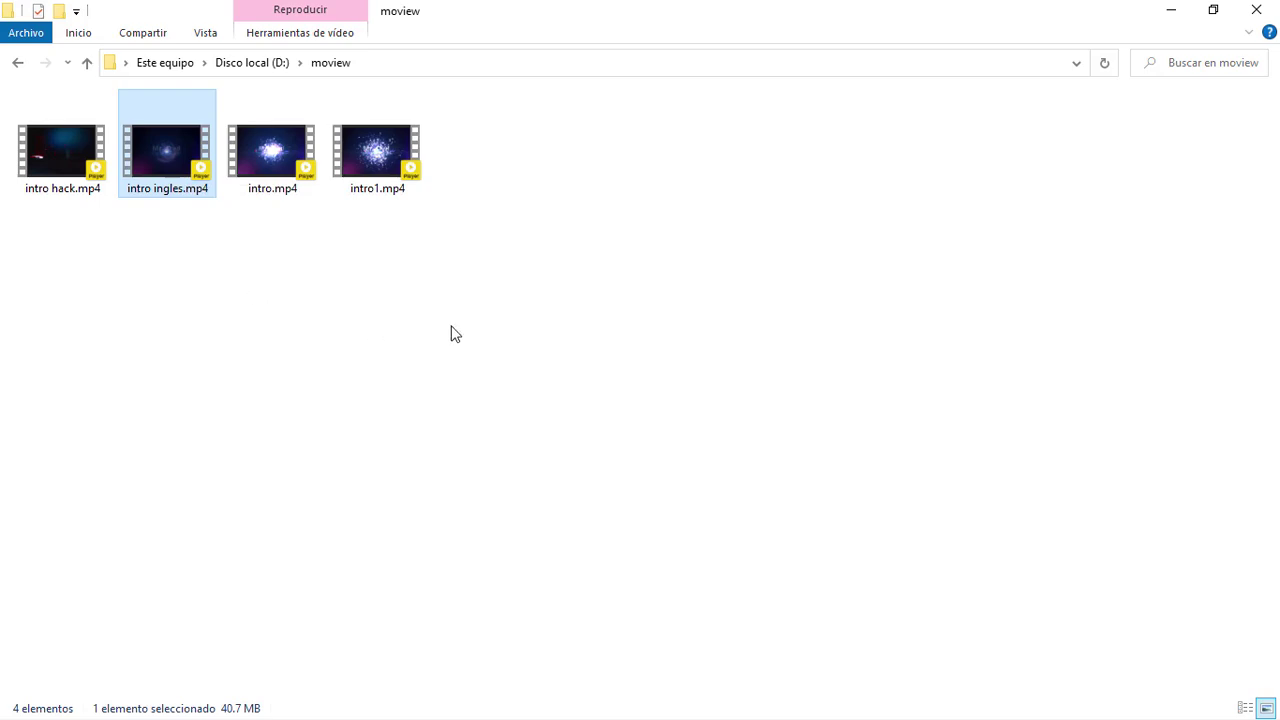
left_click(277, 174)
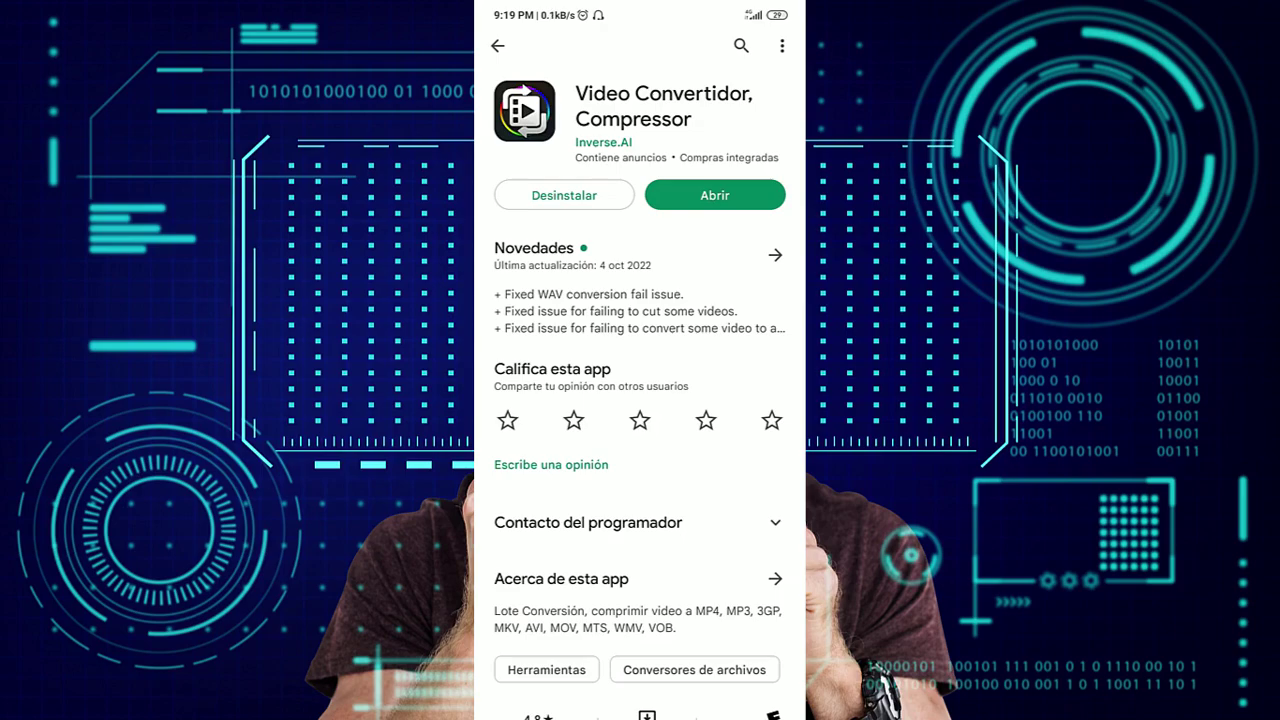
- Open the Video Convertidor, Compressor mobile app and choose the 40,80 MB video for conversion
left_click(715, 195)
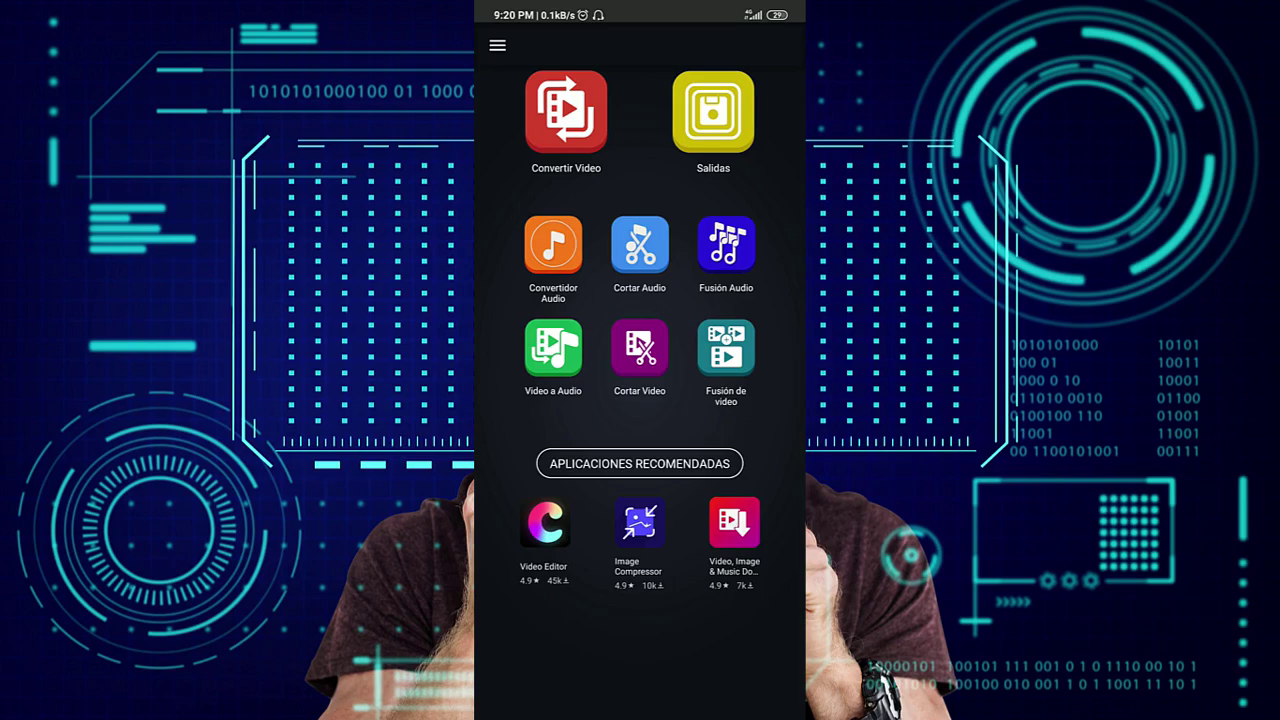
left_click(646, 652)
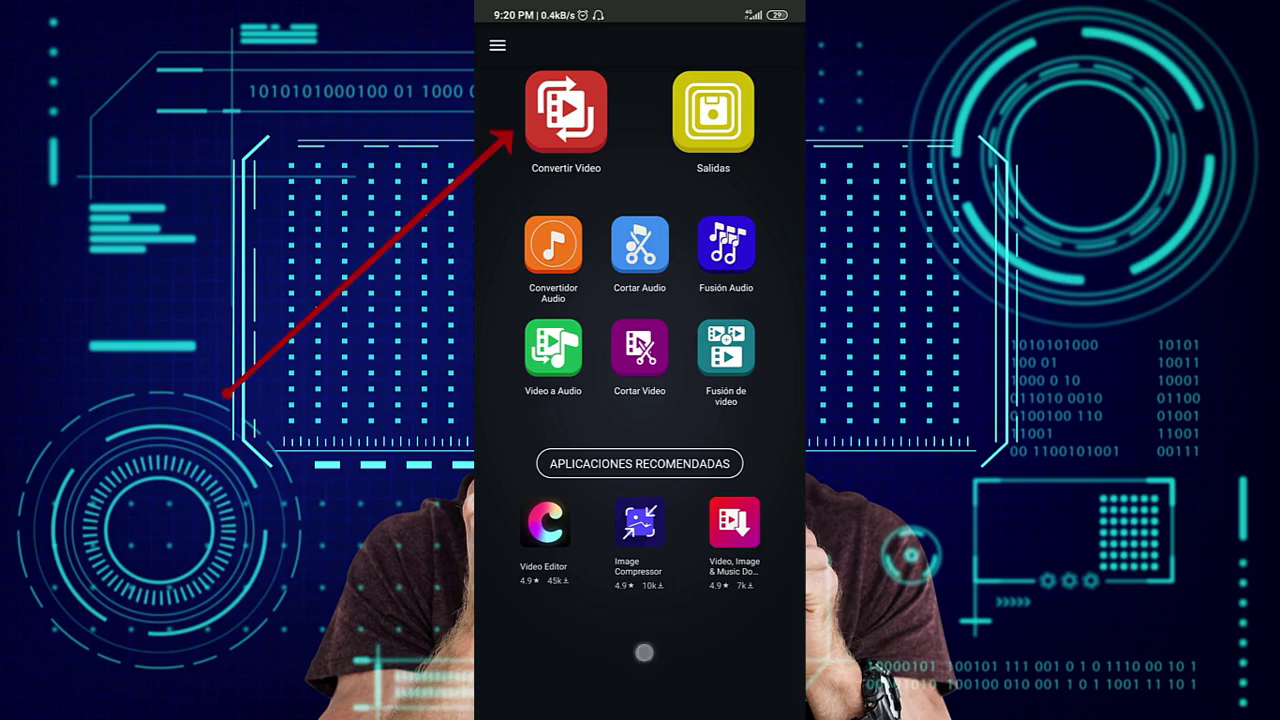
left_click(566, 110)
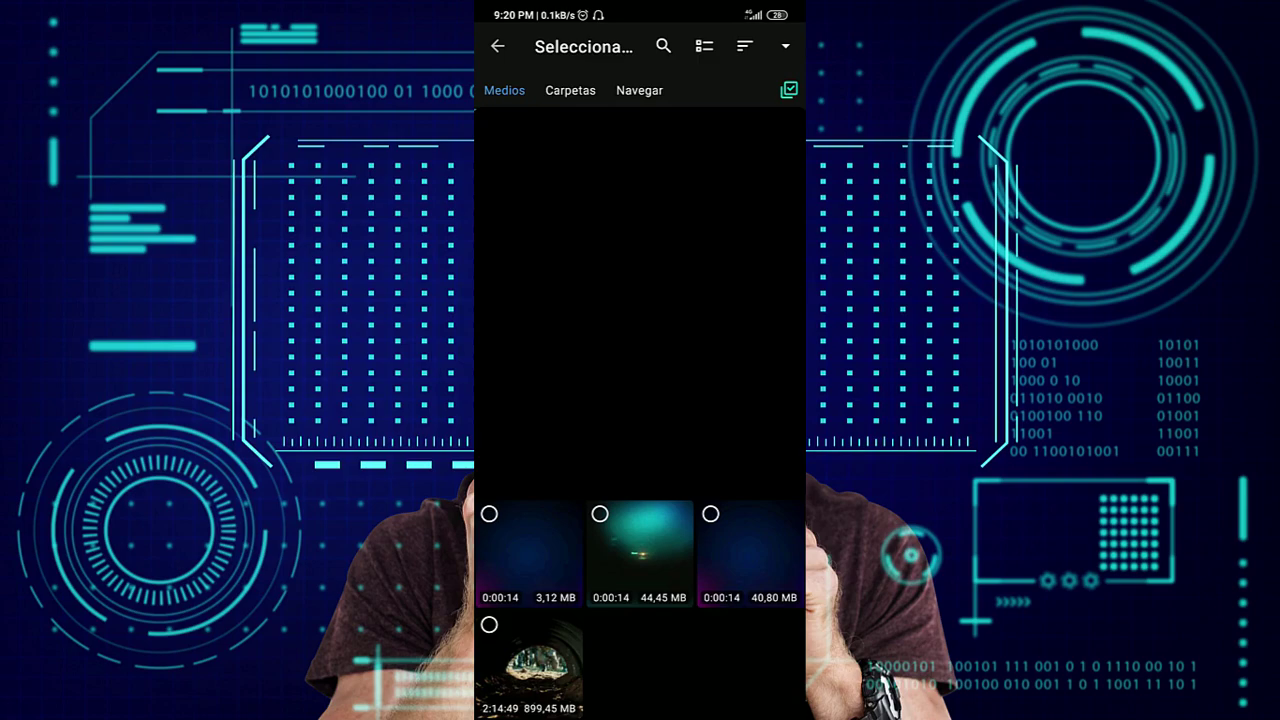
left_click(710, 514)
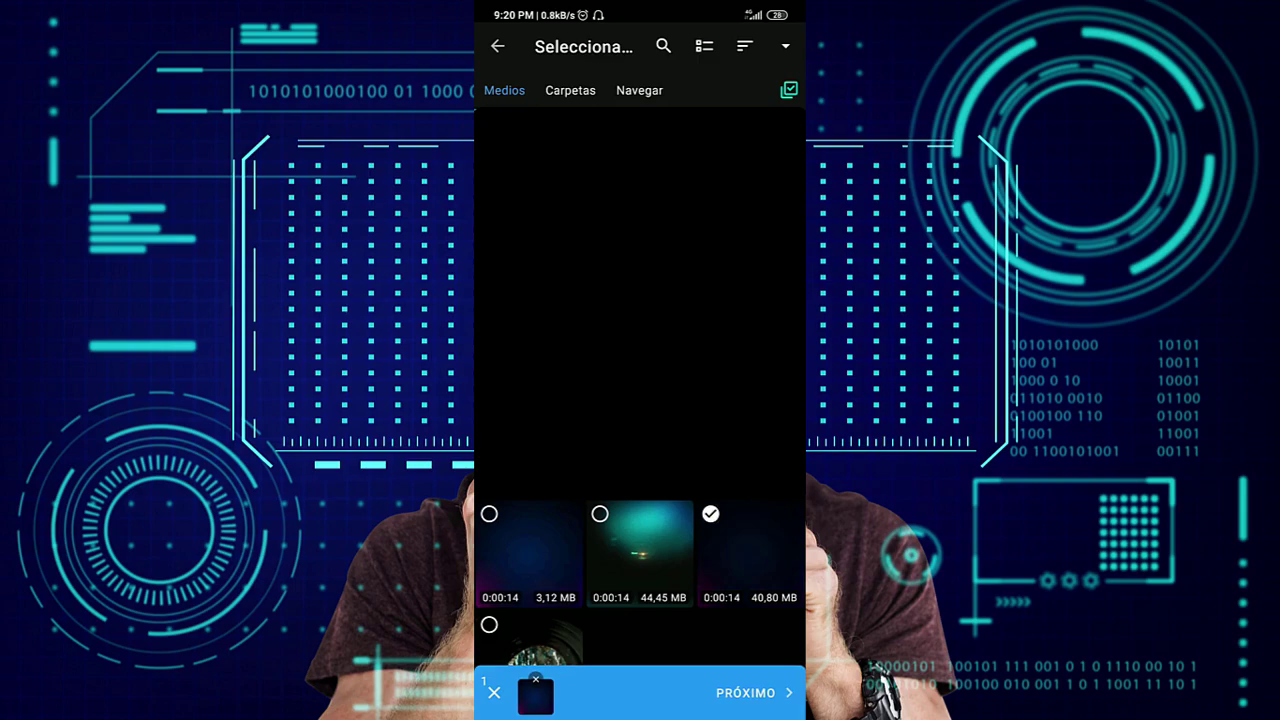
left_click(753, 692)
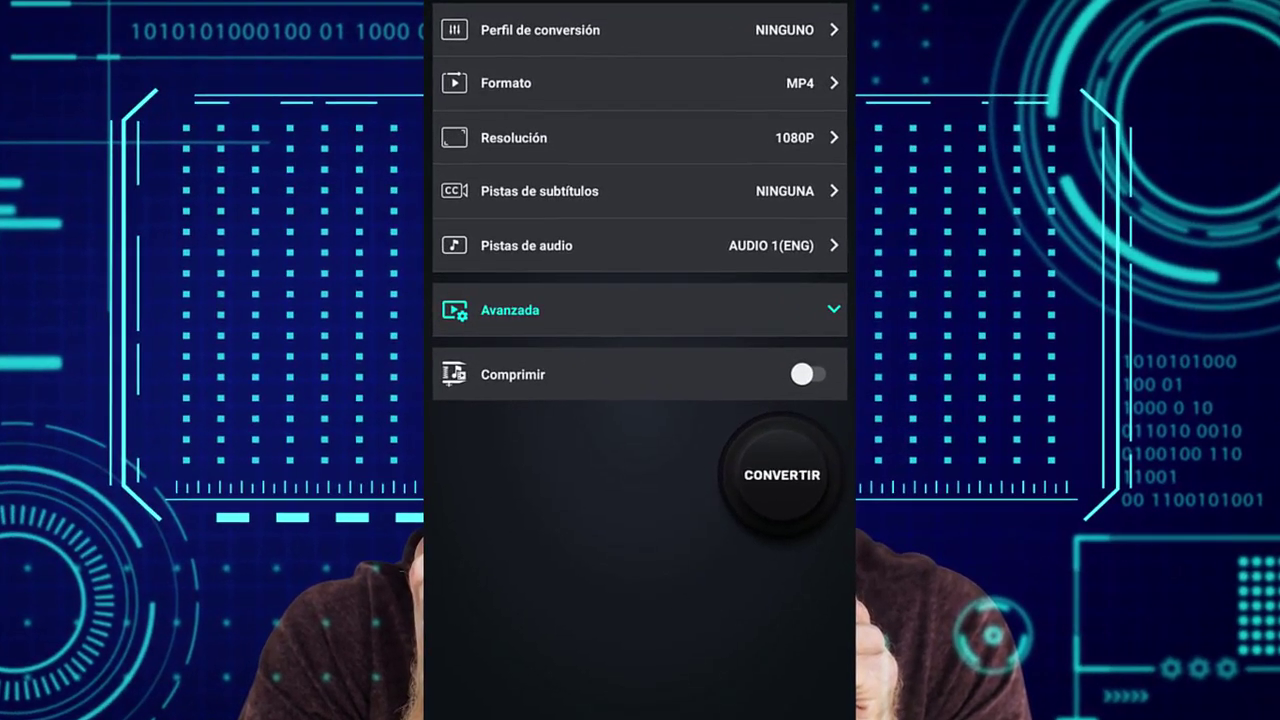
- Enable compression for the selected video and expand the video bitrate setting
left_click(766, 354)
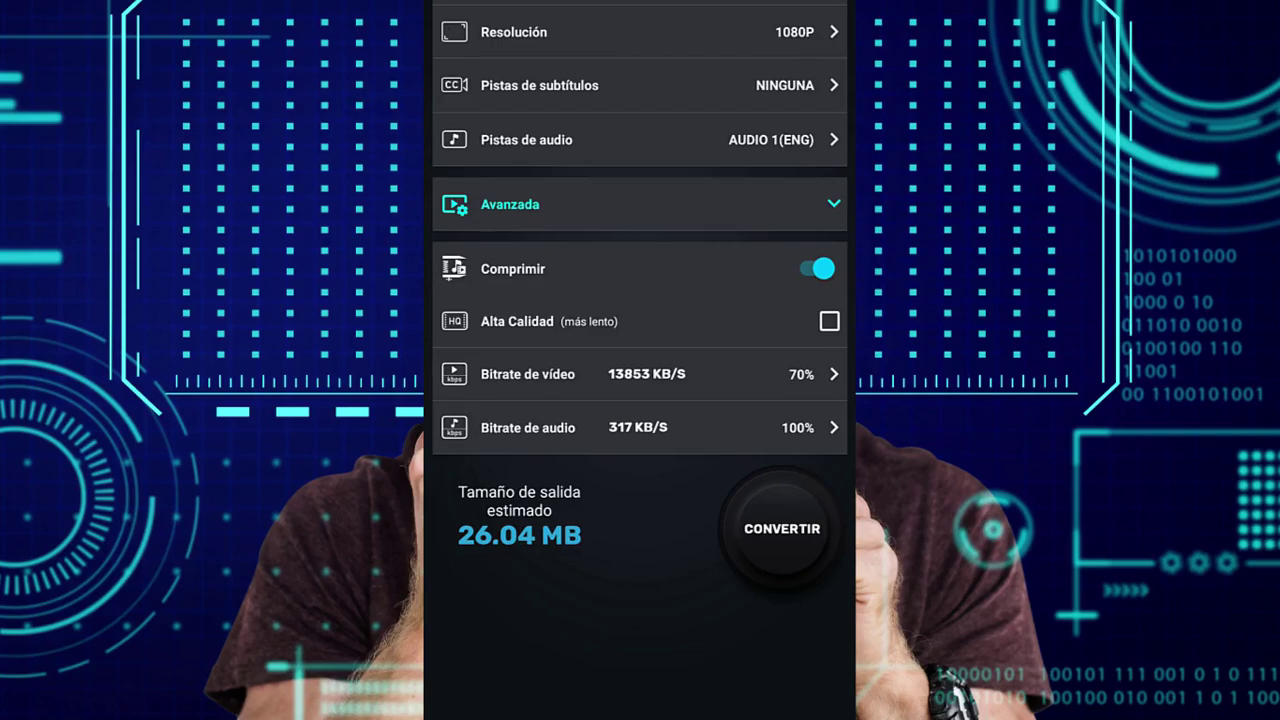
left_click(801, 374)
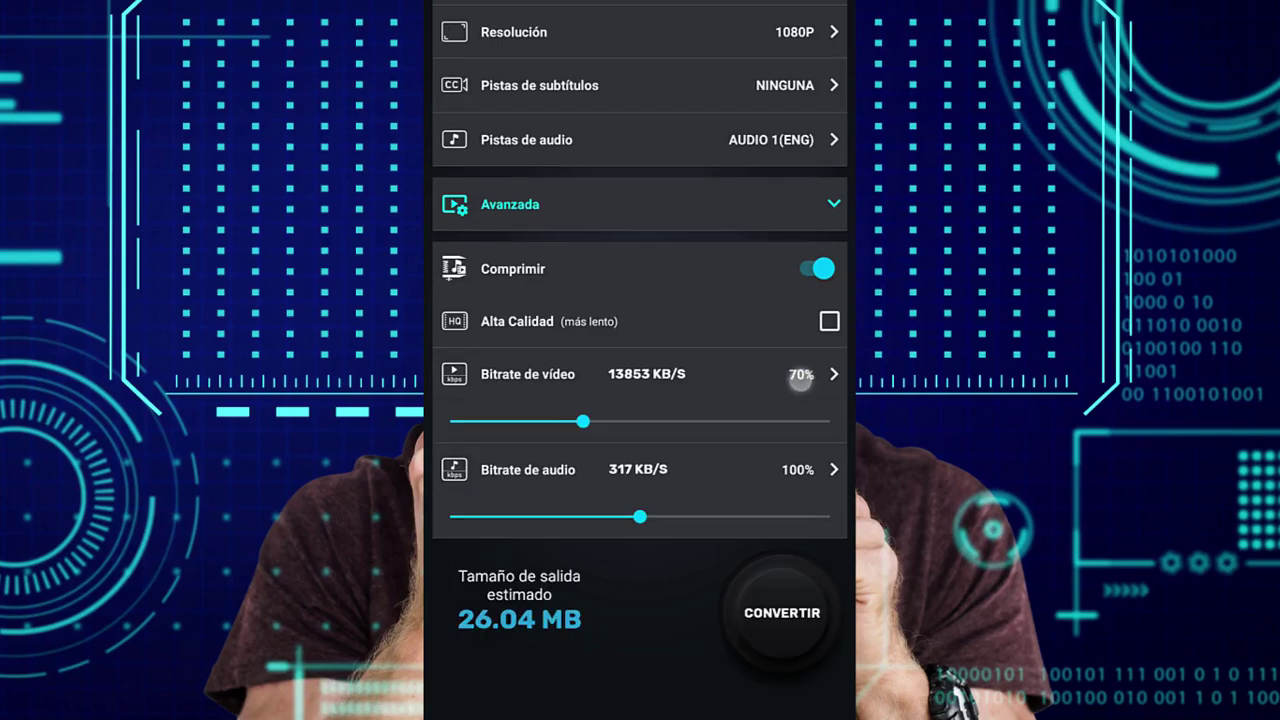